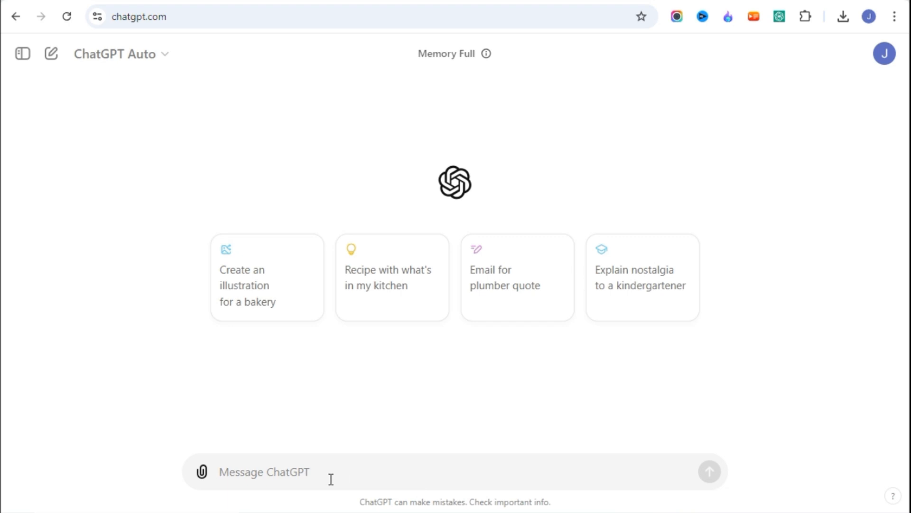
Step: Ask ChatGPT to "write a funny conversation in hindi between brother and sister"
type("write a funny conversation in hindi  between brother and sister")
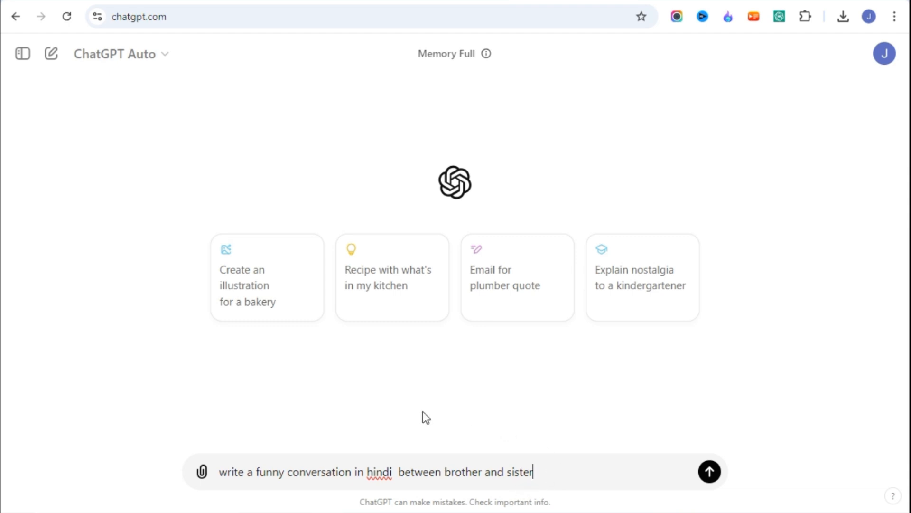
left_click_drag(223, 475, 551, 487)
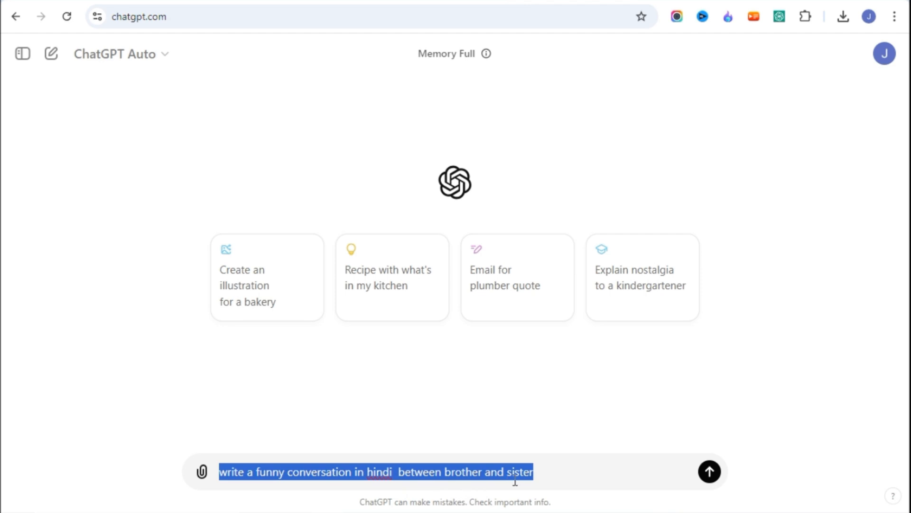
left_click(550, 472)
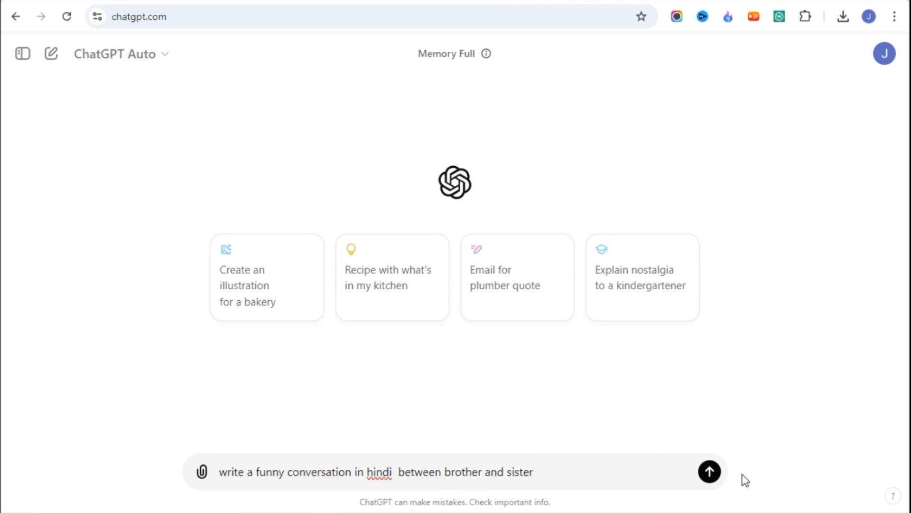
left_click(710, 472)
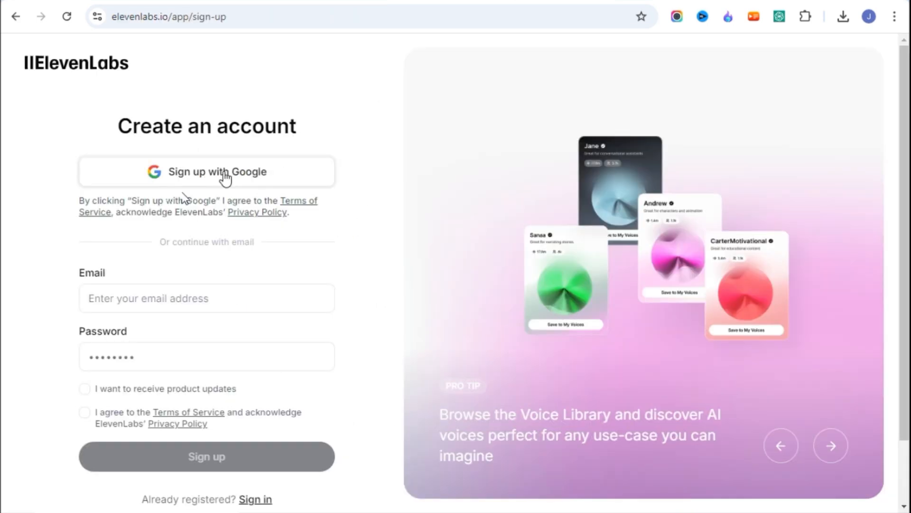
Step: Sign up for ElevenLabs with Google and copy the brother's line "ओए, पानी पिला दे यार!" from ChatGPT into its text-to-speech box
left_click(223, 176)
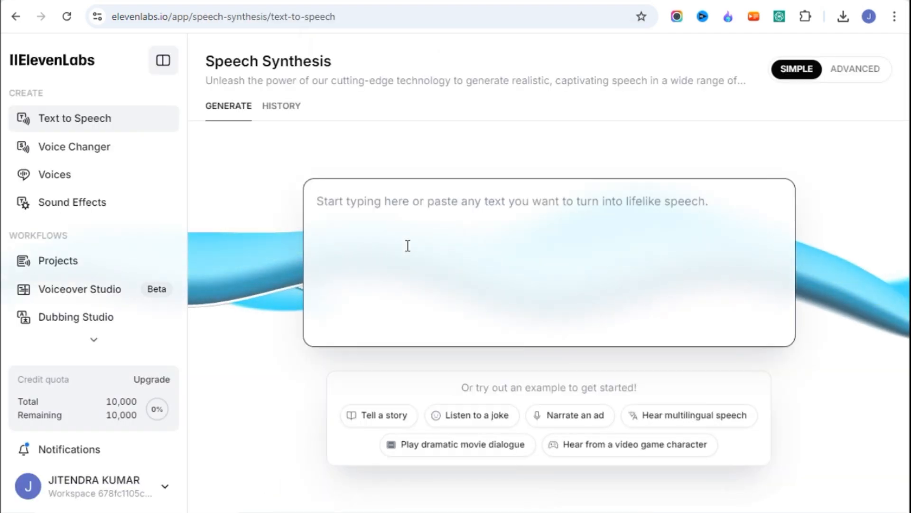
left_click(503, 265)
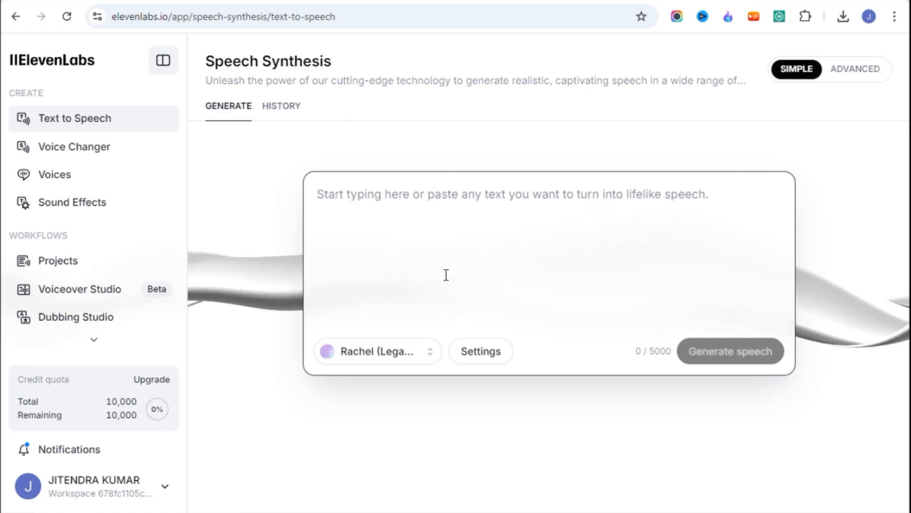
key("alt+Tab")
left_click_drag(323, 193, 428, 197)
key("ctrl+c")
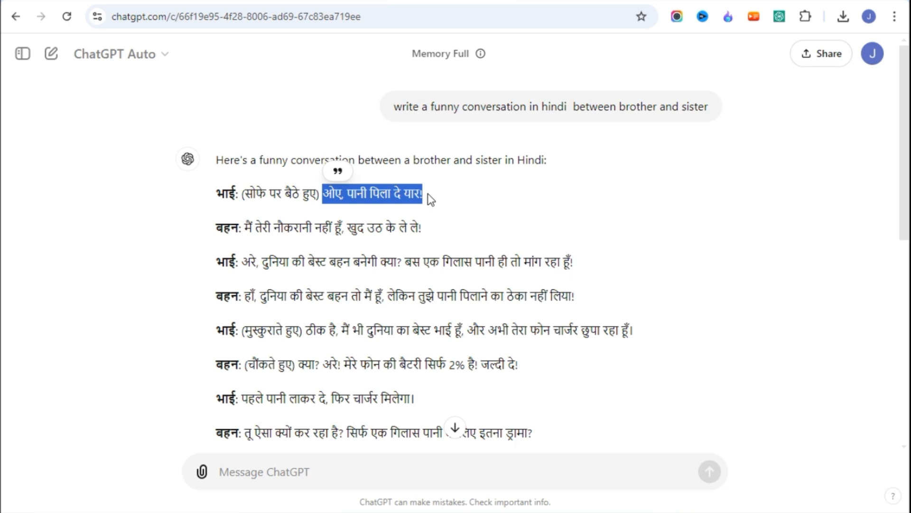
key("alt+Tab")
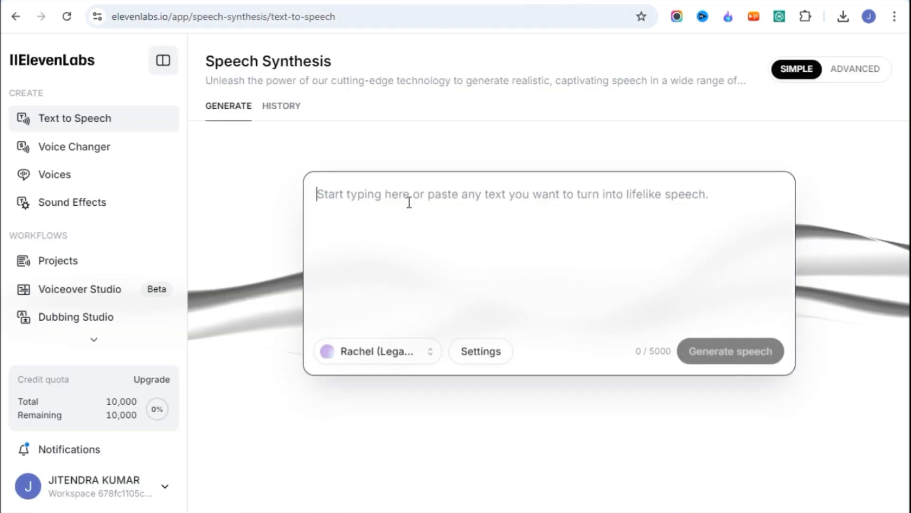
left_click(409, 201)
key("ctrl+v")
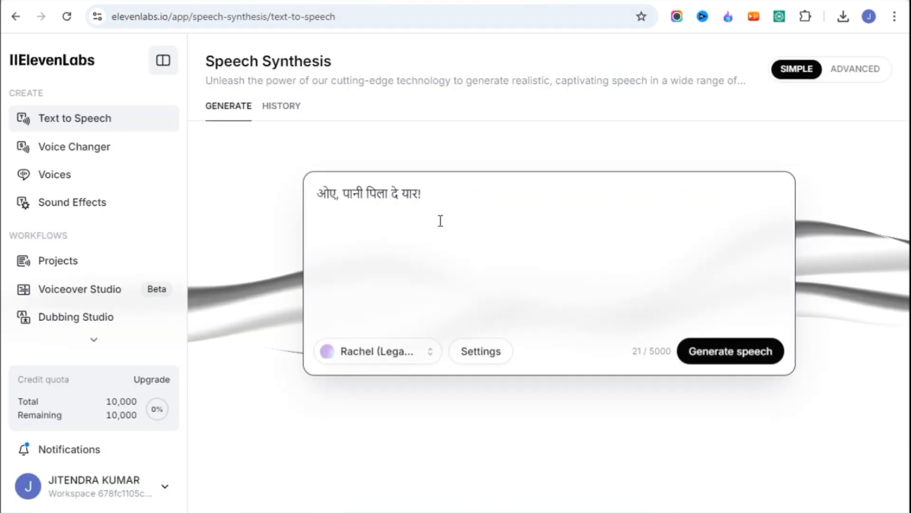
Step: Generate the brother's first line as speech with the Liam voice and download the audio
left_click(388, 354)
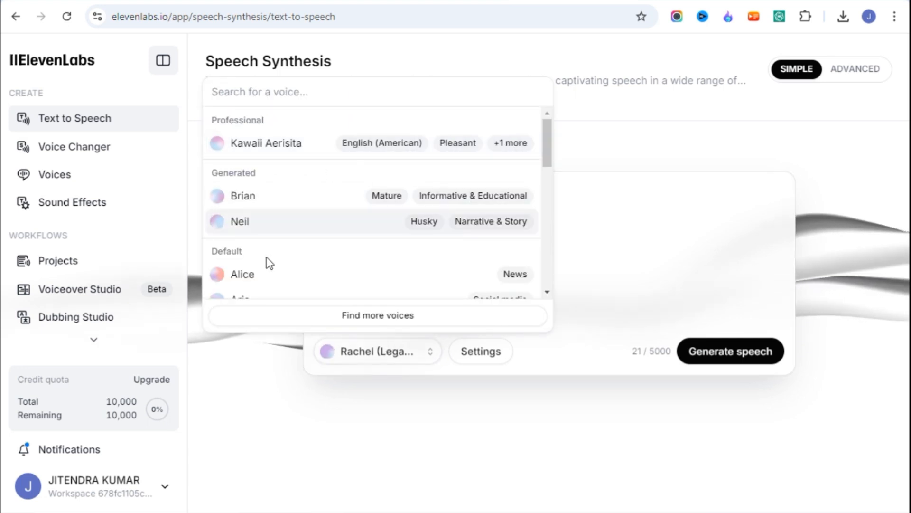
scroll(264, 261, "down", 5)
scroll(256, 264, "down", 4)
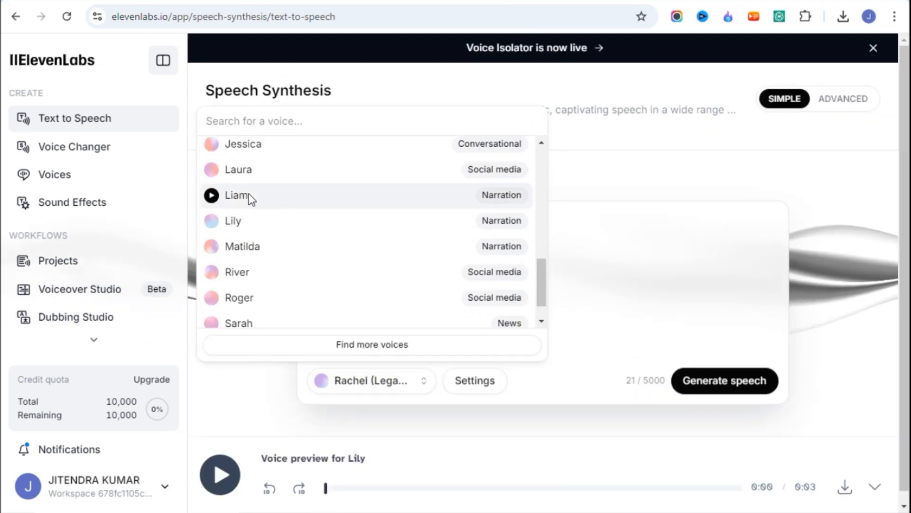
left_click(249, 195)
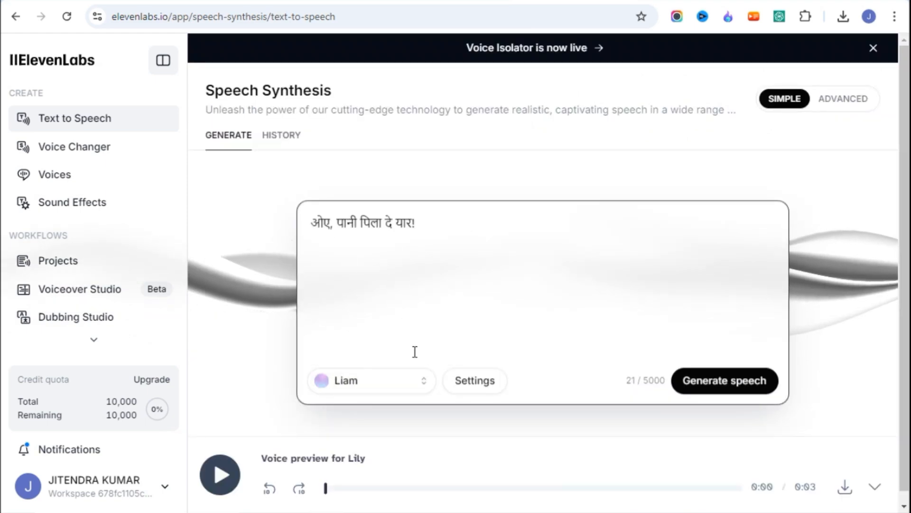
left_click(709, 387)
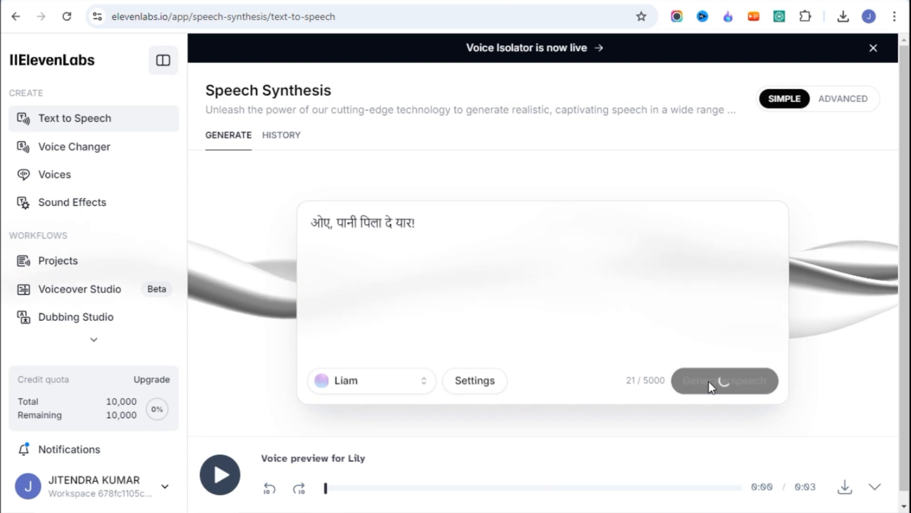
left_click(844, 486)
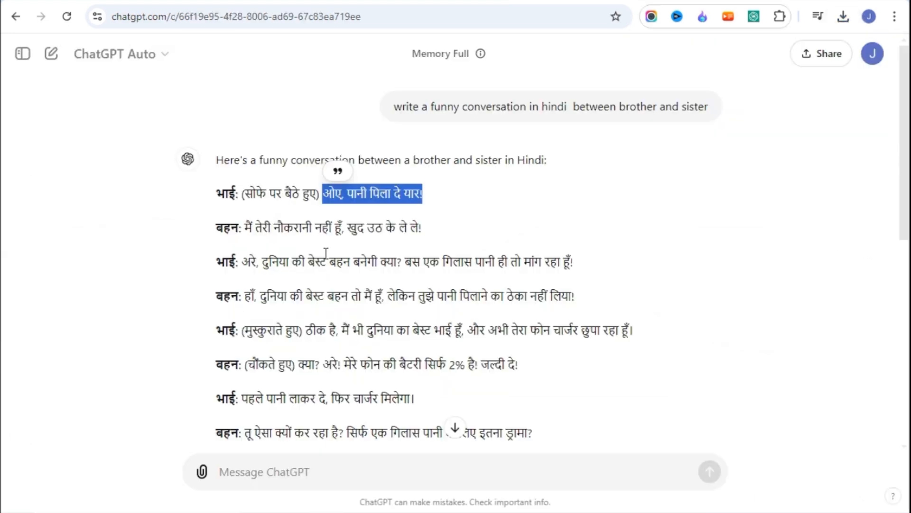
Step: Generate speech in the Liam voice for the brother's second line, "अरे, दुनिया की बेस्ट बहन बनेगी क्या? बस एक गिलास पानी ही तो मांग रहा हूँ!"
left_click(304, 242)
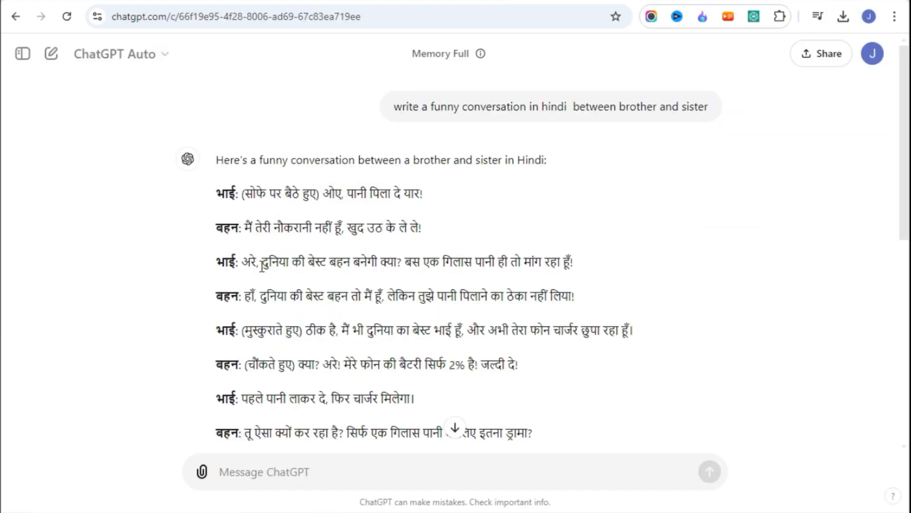
left_click_drag(290, 263, 578, 271)
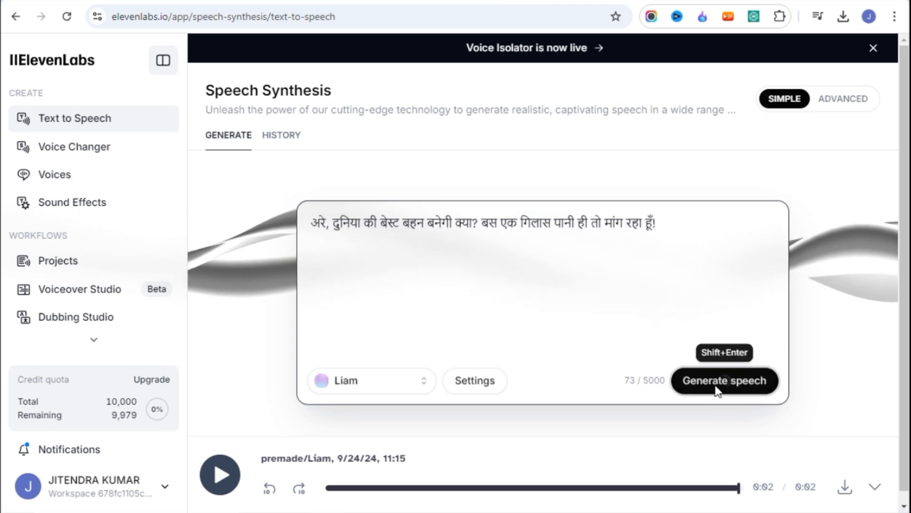
left_click(716, 391)
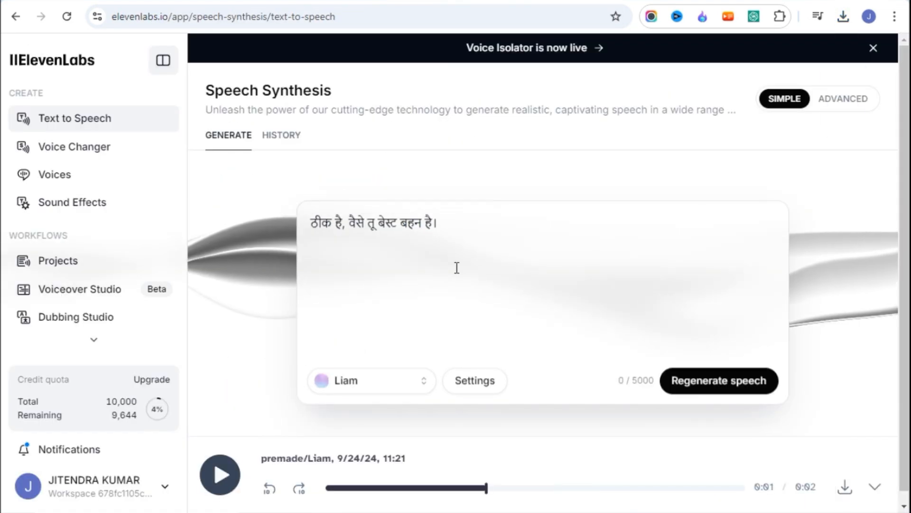
Step: Replace the ElevenLabs text with the sister's first line from ChatGPT, "मैं तेरी नौकरानी नहीं हूँ, खुद उठ के ले ले!"
left_click(443, 1)
scroll(391, 354, "up", 1)
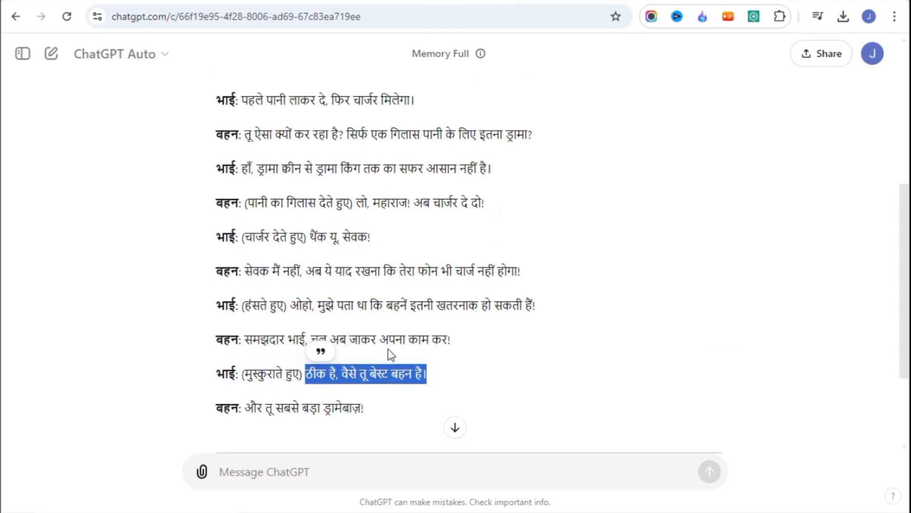
scroll(394, 337, "up", 5)
left_click_drag(244, 228, 429, 232)
key("ctrl+c")
left_click(589, 1)
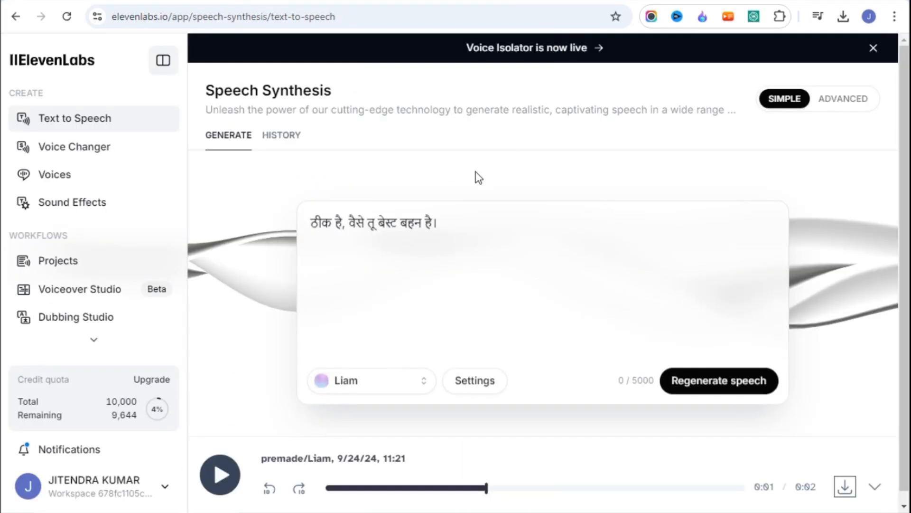
left_click(393, 224)
key("ctrl+a")
key("ctrl+v")
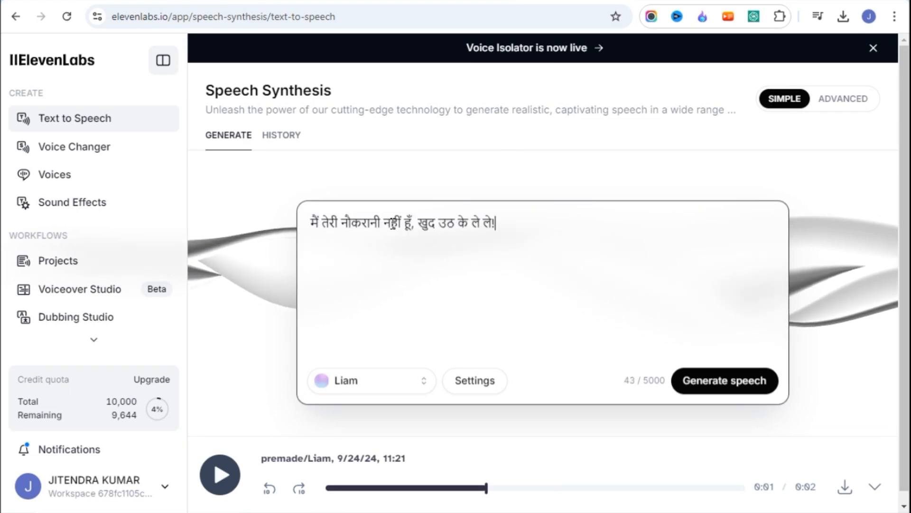
Step: Generate the sister's first line as speech with the Kawaii Aerisita voice and download the audio
left_click(401, 387)
scroll(387, 317, "down", 1)
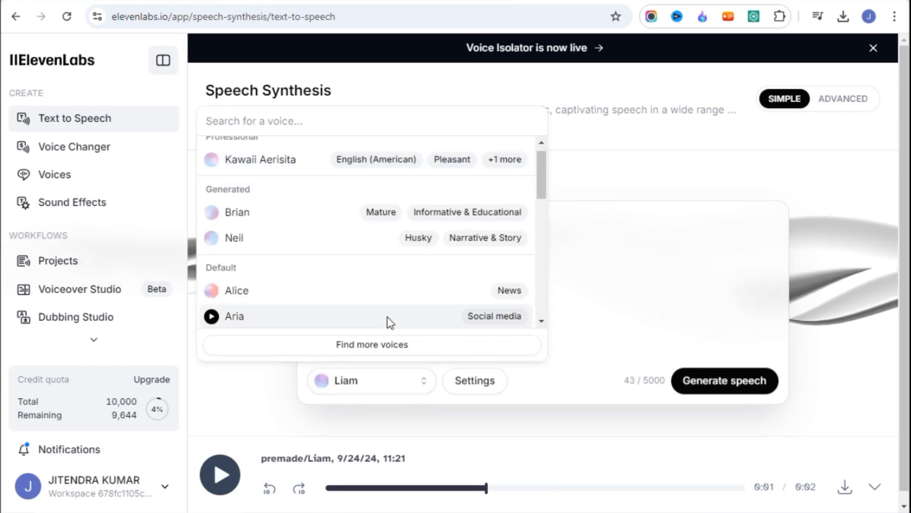
scroll(387, 317, "up", 1)
left_click(281, 175)
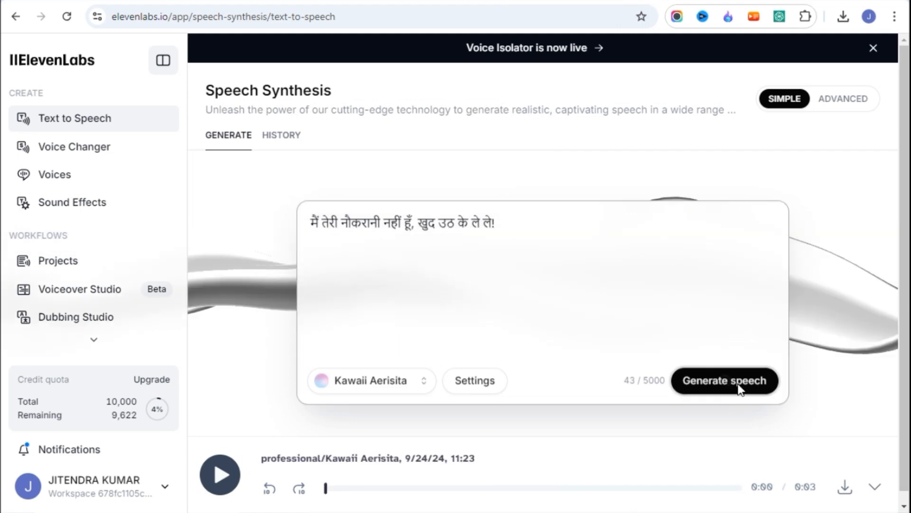
left_click(738, 383)
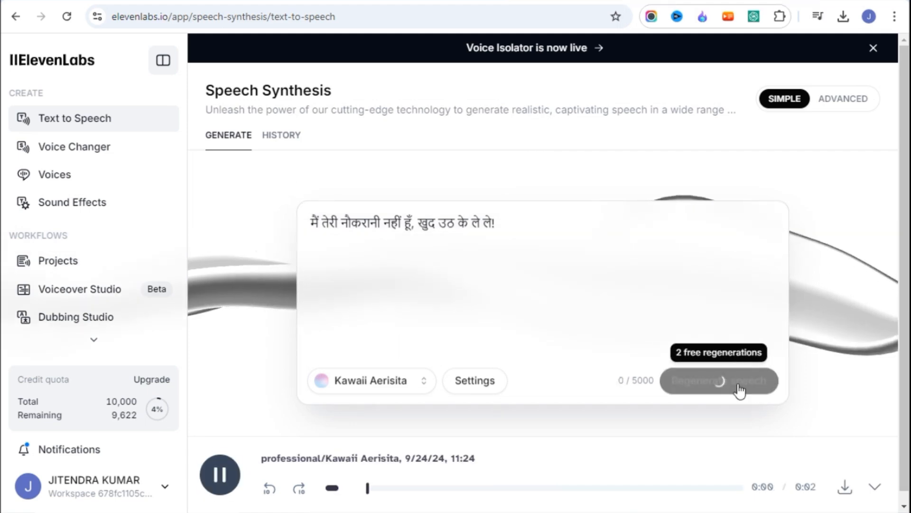
left_click(839, 496)
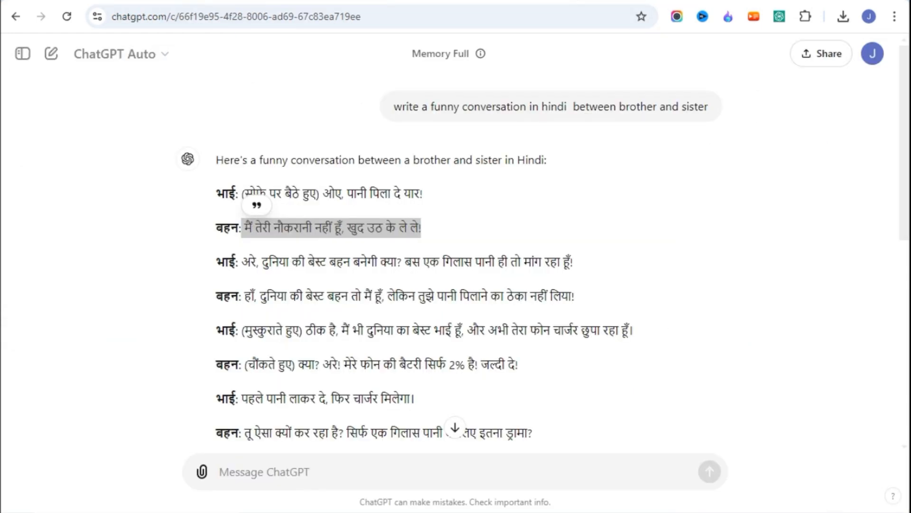
Step: Select the sister's second line in the ChatGPT conversation, then select all the text in the ElevenLabs speech box
left_click_drag(245, 296, 574, 296)
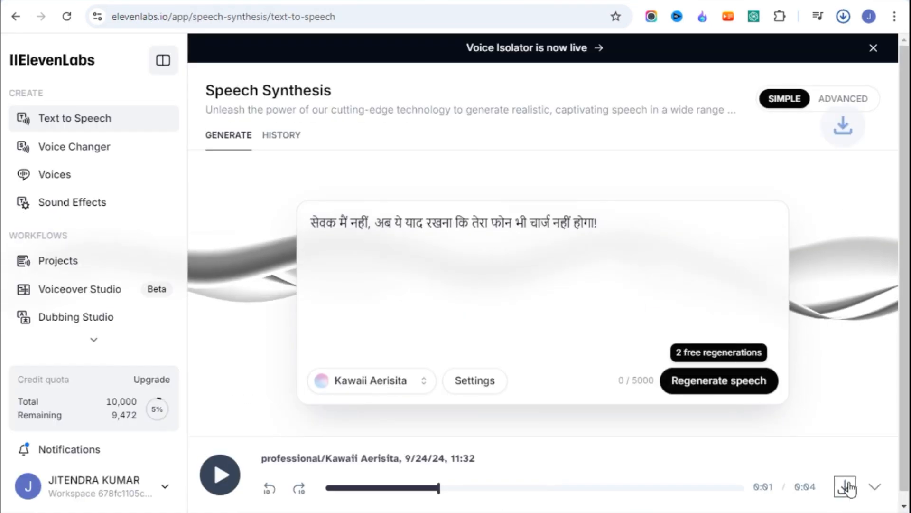
key("ctrl+a")
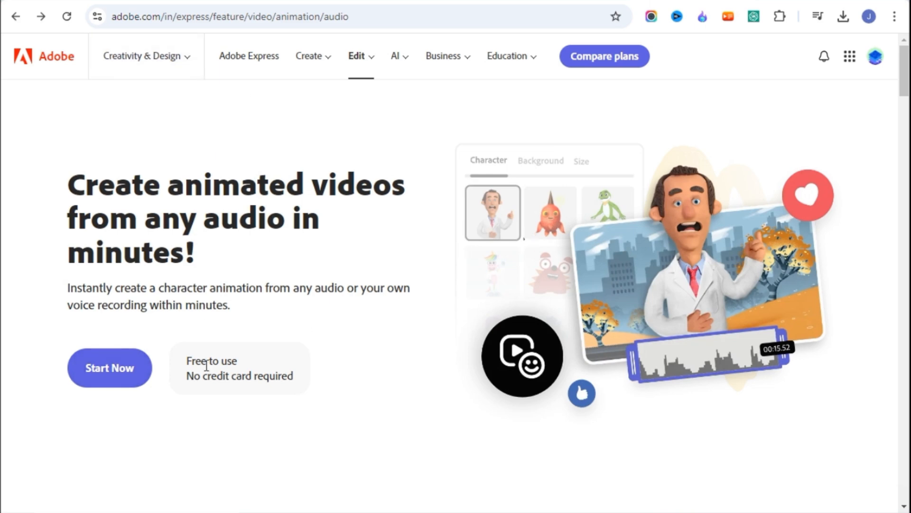
Step: Start Adobe Express's animate-from-audio tool and set the video size to YouTube Landscape, 16:9 (1920 x 1080)
left_click(110, 374)
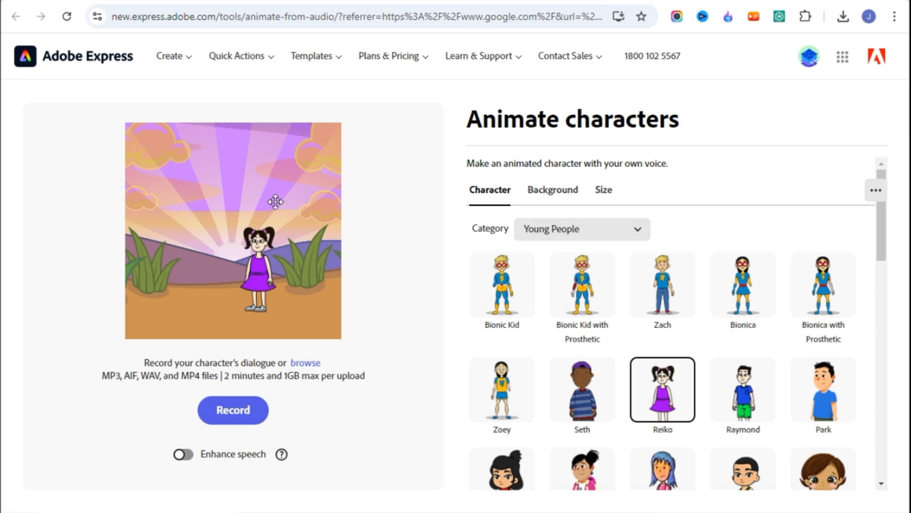
left_click(603, 190)
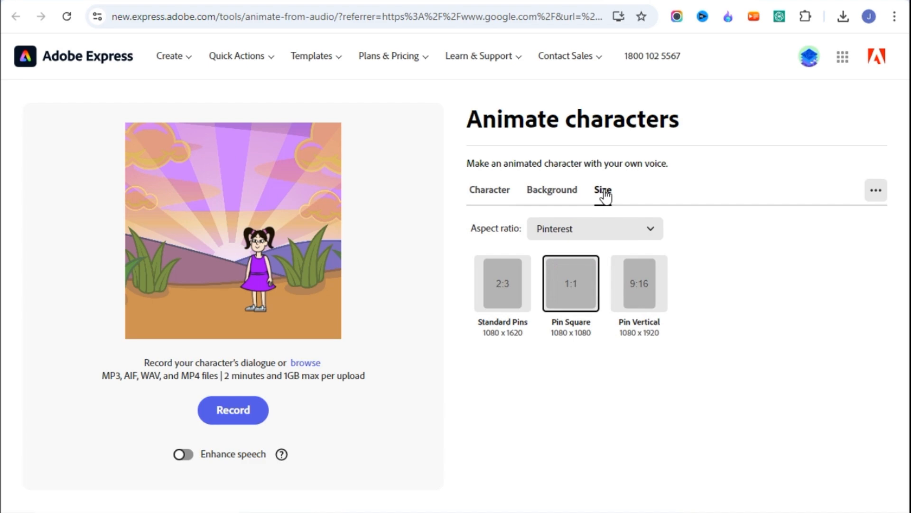
left_click(634, 235)
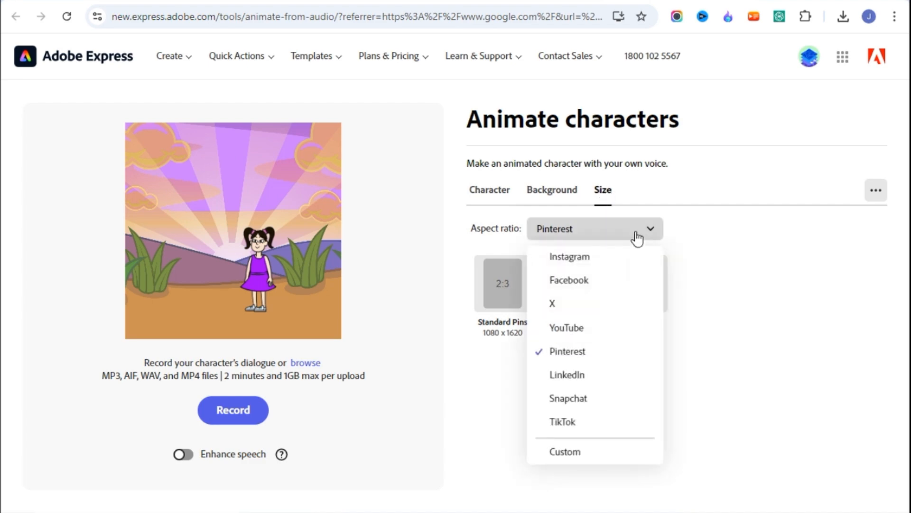
left_click(568, 330)
left_click(492, 286)
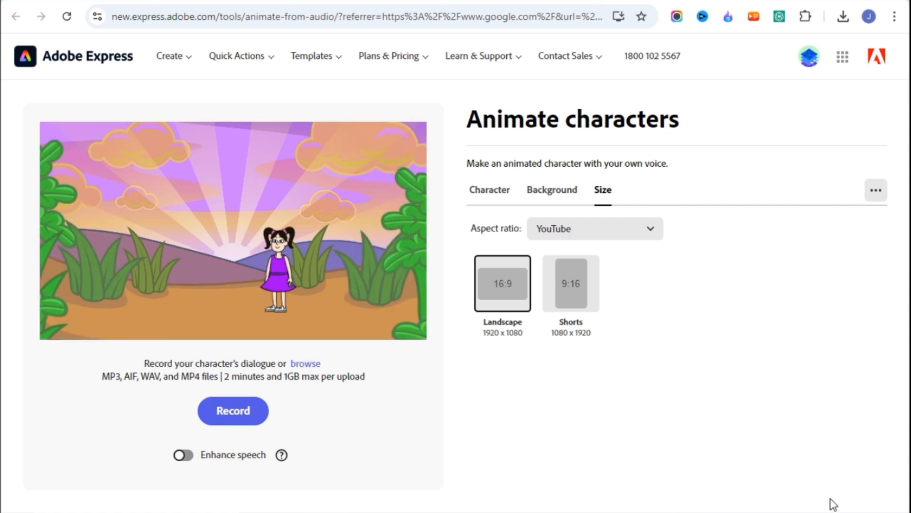
Step: Try several backgrounds from the Indoors category and set the Bedroom background for the scene
left_click(557, 193)
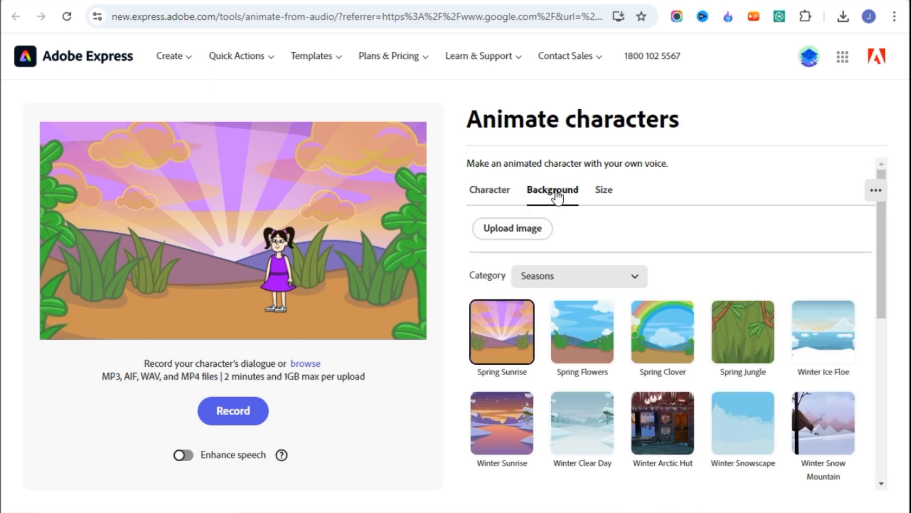
left_click(552, 279)
scroll(546, 398, "down", 2)
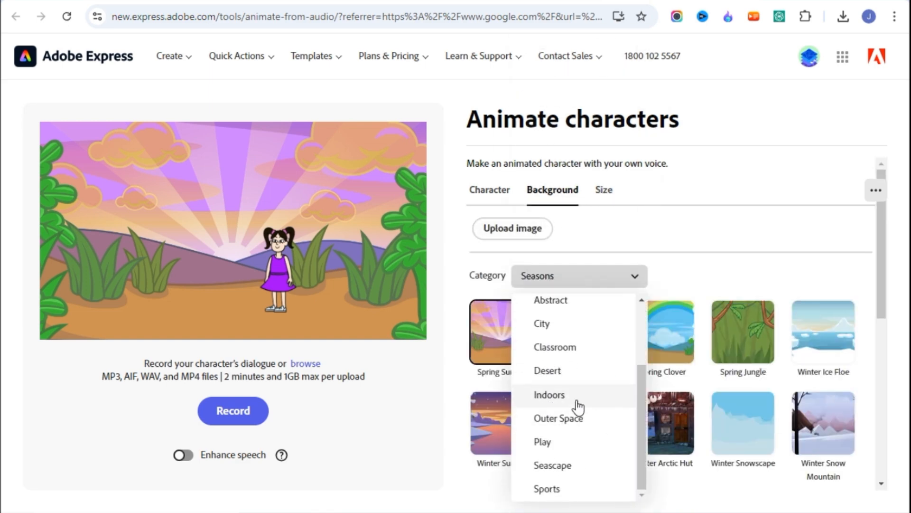
left_click(576, 397)
left_click(505, 334)
left_click(663, 420)
left_click(740, 337)
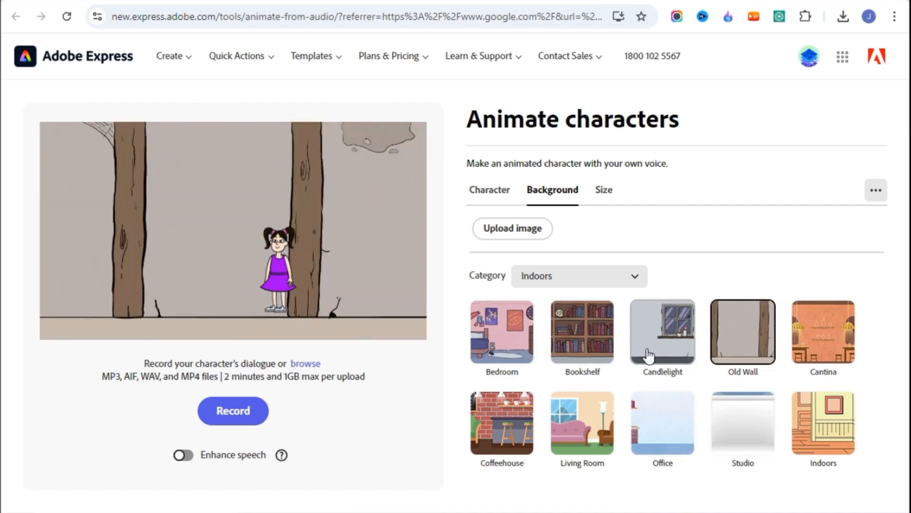
left_click(494, 332)
Step: Browse the Young People characters, switch the character category to All and choose the seated girl Izzy for the scene
left_click(269, 272)
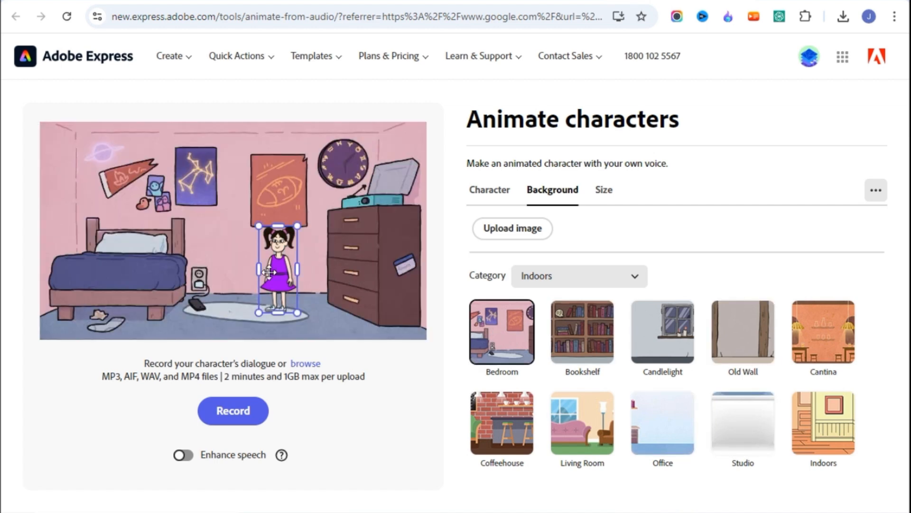
left_click(488, 194)
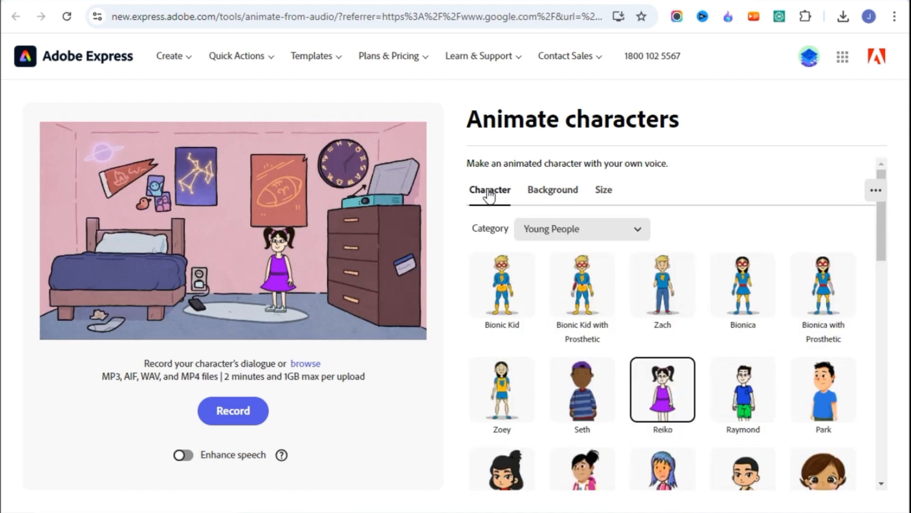
scroll(631, 342, "down", 15)
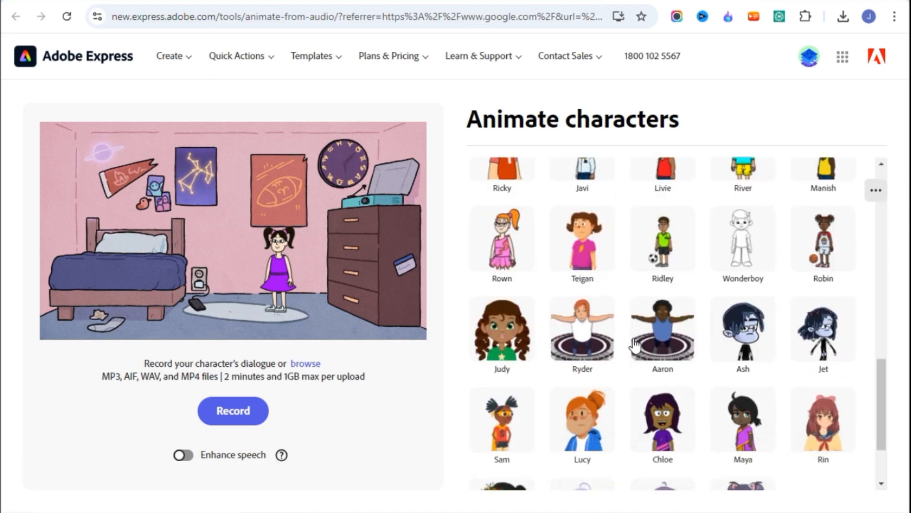
scroll(662, 394, "up", 15)
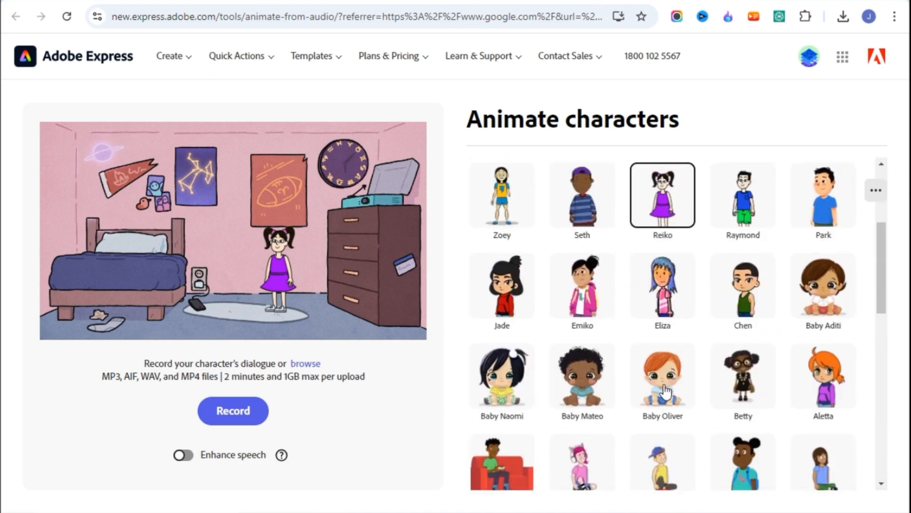
left_click(581, 230)
left_click(556, 275)
left_click(556, 232)
left_click(556, 256)
scroll(639, 346, "down", 20)
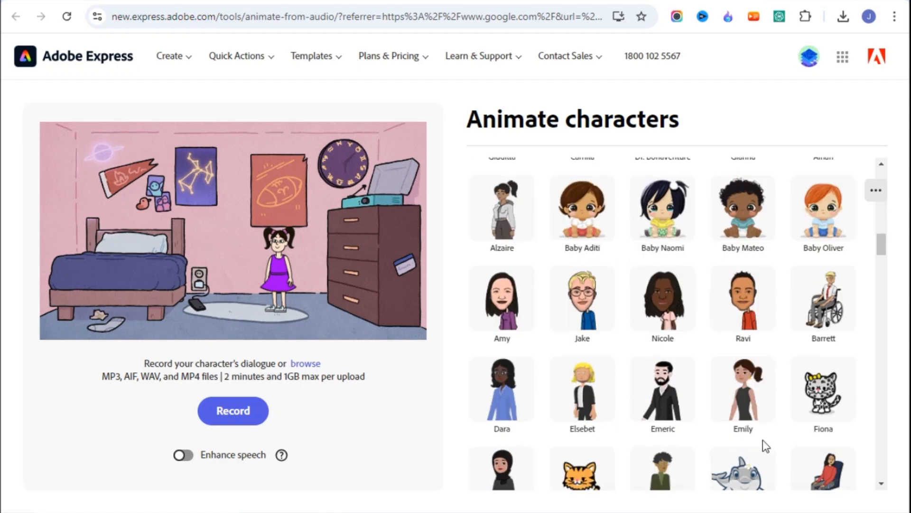
scroll(796, 405, "down", 7)
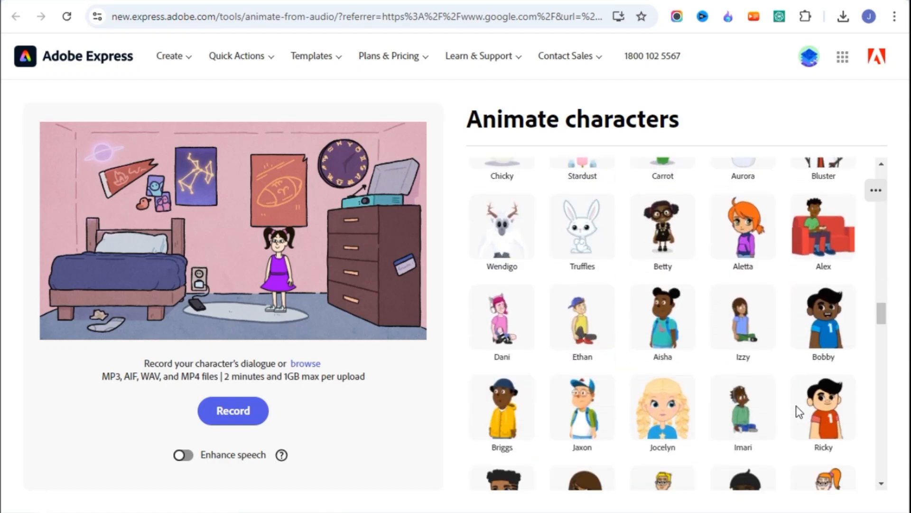
left_click(740, 330)
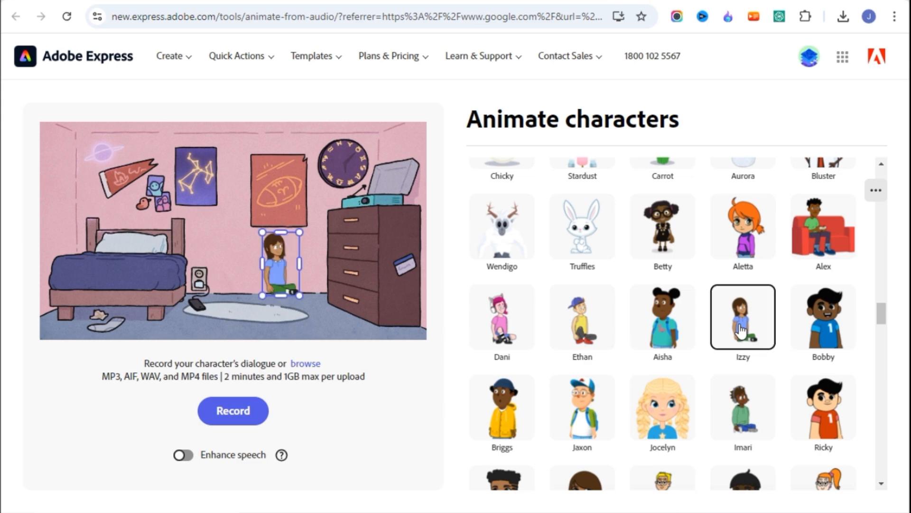
Step: Place Izzy on the bed in the bedroom scene and fine-tune her size and position so she sits on it
scroll(749, 258, "down", 2)
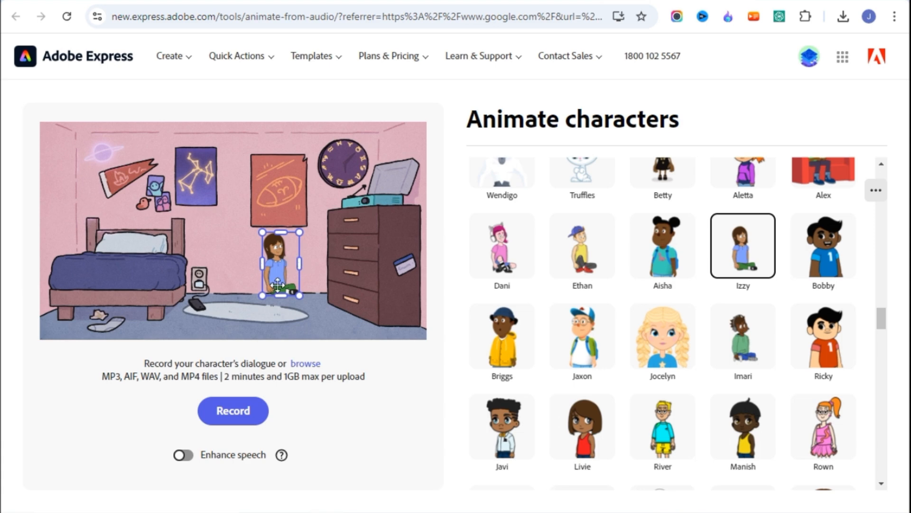
left_click_drag(299, 297, 132, 228)
left_click_drag(151, 175, 149, 176)
left_click_drag(133, 222, 128, 220)
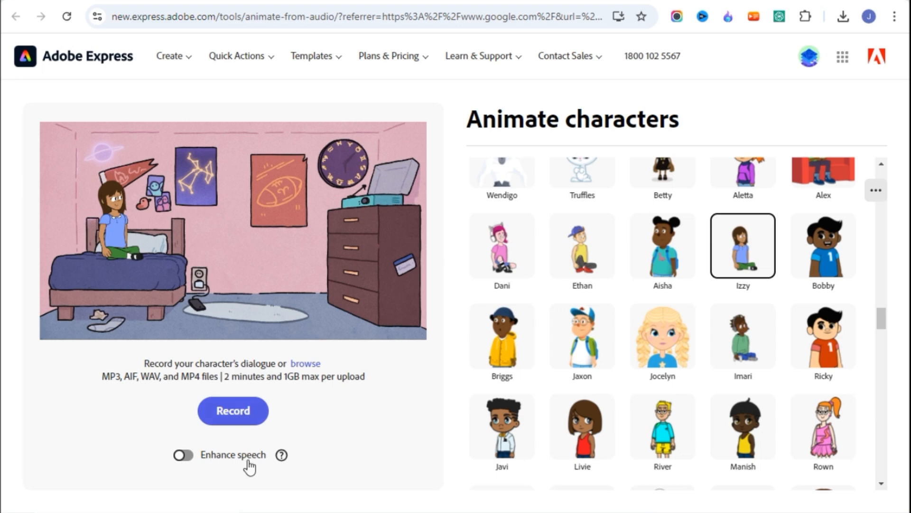
Step: Turn on Enhance speech and generate Izzy's animation from the BAHAN 1 audio file
left_click(193, 459)
left_click(305, 365)
left_click(156, 75)
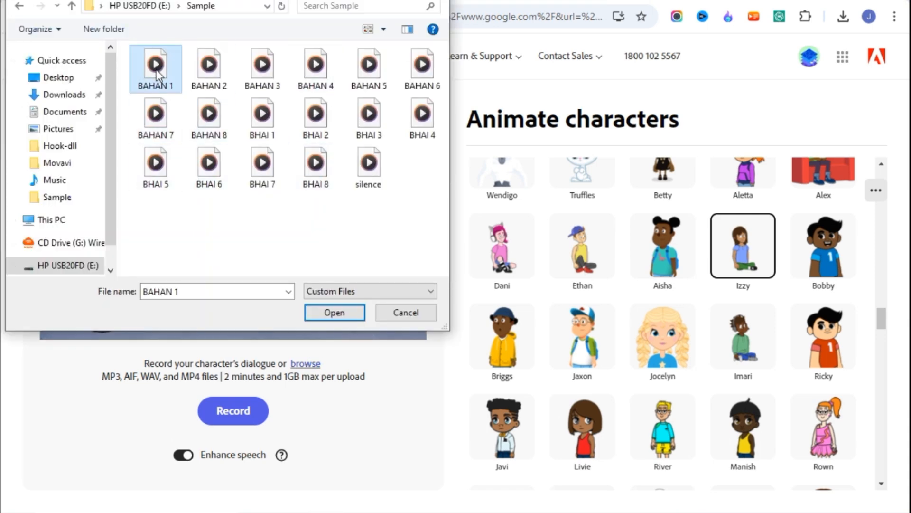
left_click(326, 315)
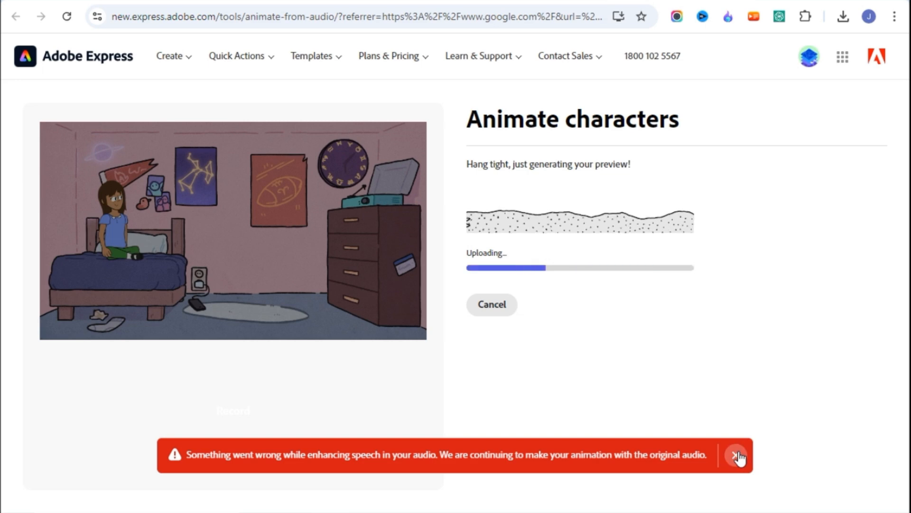
left_click(737, 455)
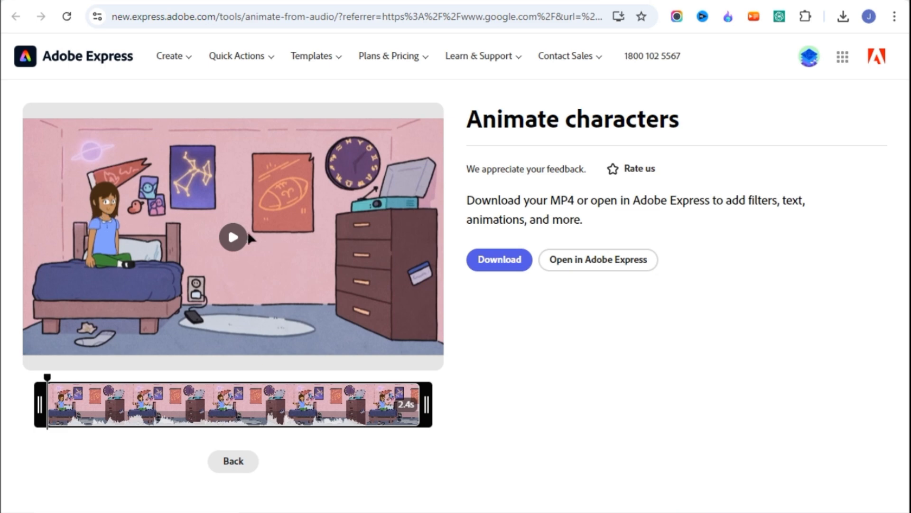
Step: Play the BAHAN 1 animation preview and download it as a video
left_click(234, 239)
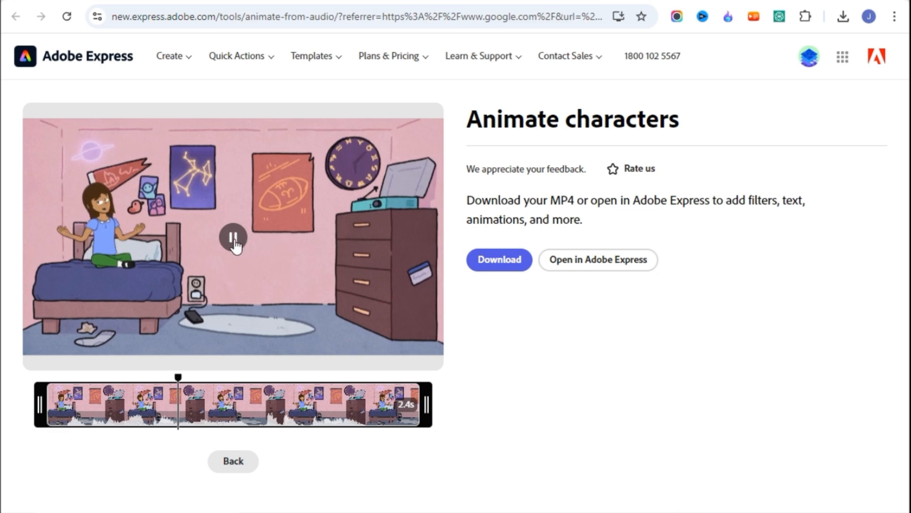
left_click(502, 266)
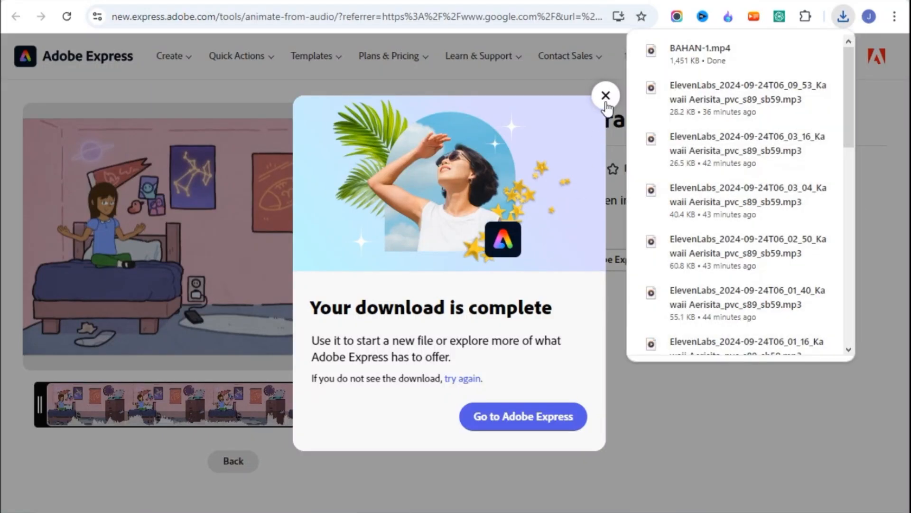
left_click(606, 102)
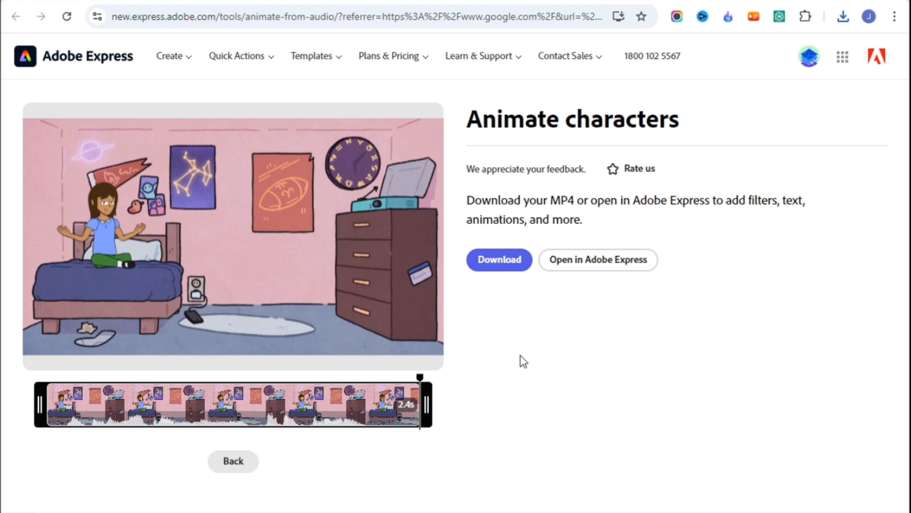
Step: Replace the audio with the BAHAN 2 file, generate Izzy's animation from it and download the video
left_click(239, 469)
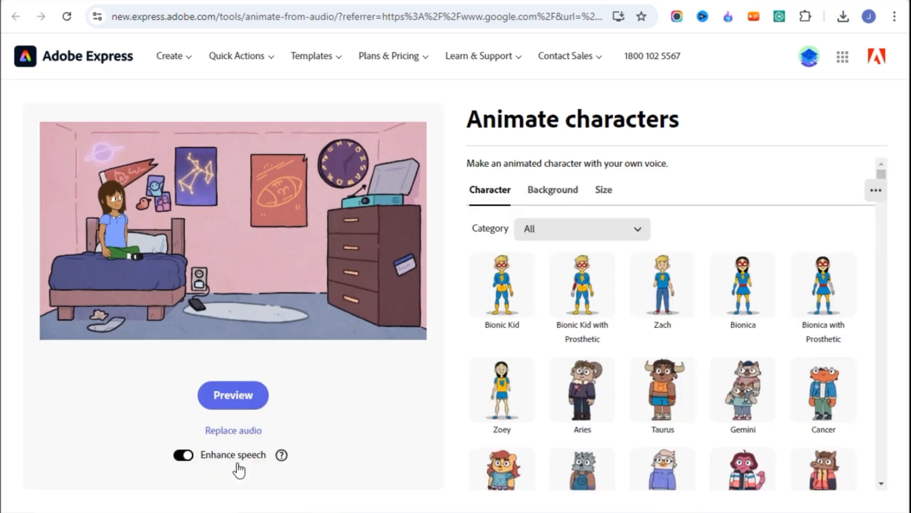
left_click(255, 433)
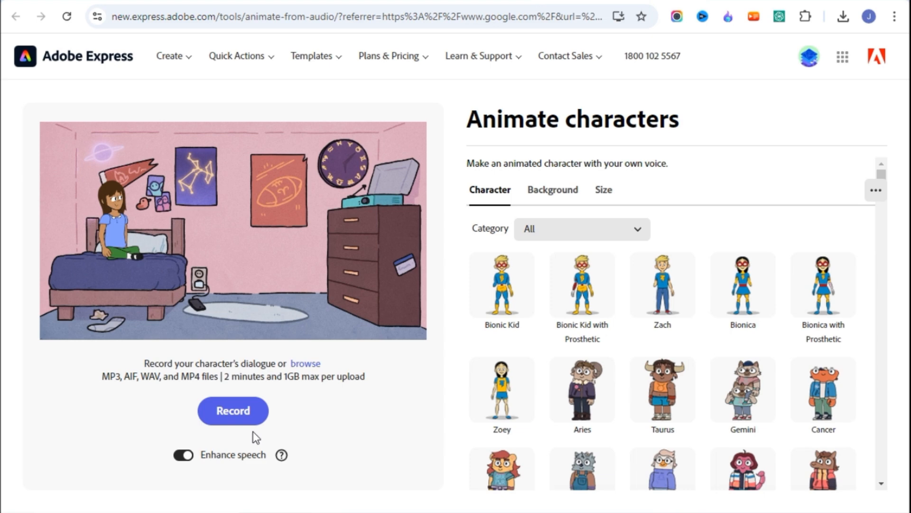
left_click(309, 366)
left_click(204, 76)
left_click(332, 311)
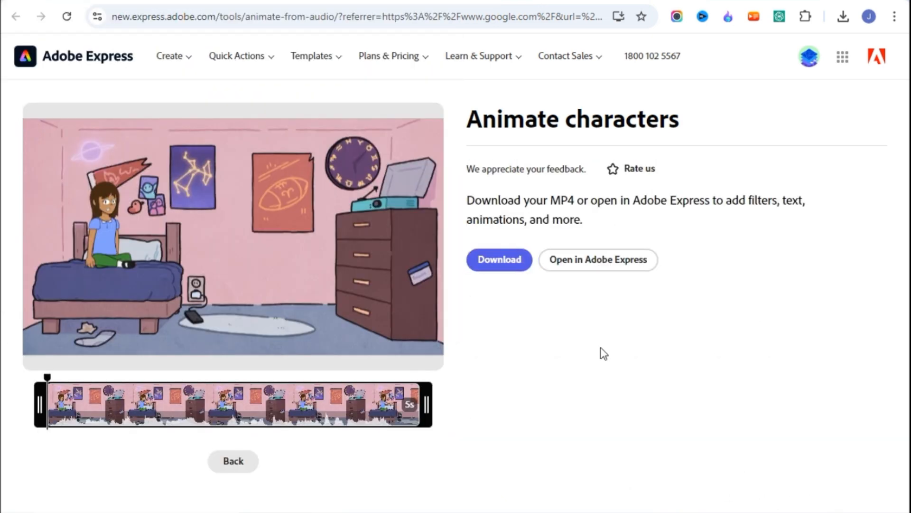
left_click(514, 260)
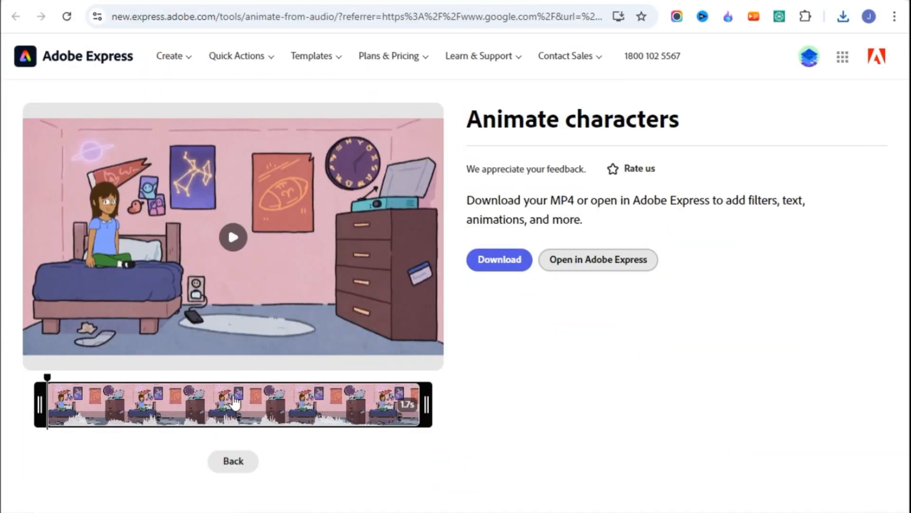
Step: Generate Izzy's non-speaking animation from the silence audio file, then preview and download the video
left_click(235, 462)
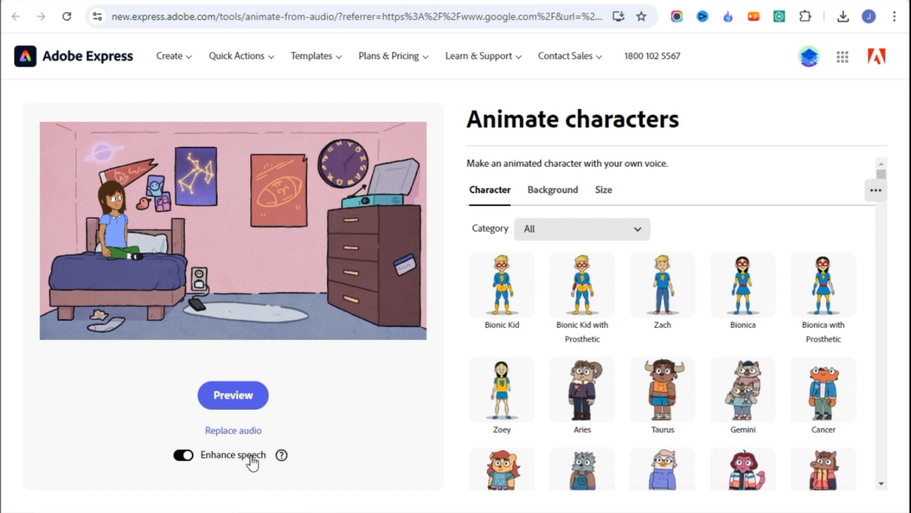
left_click(249, 433)
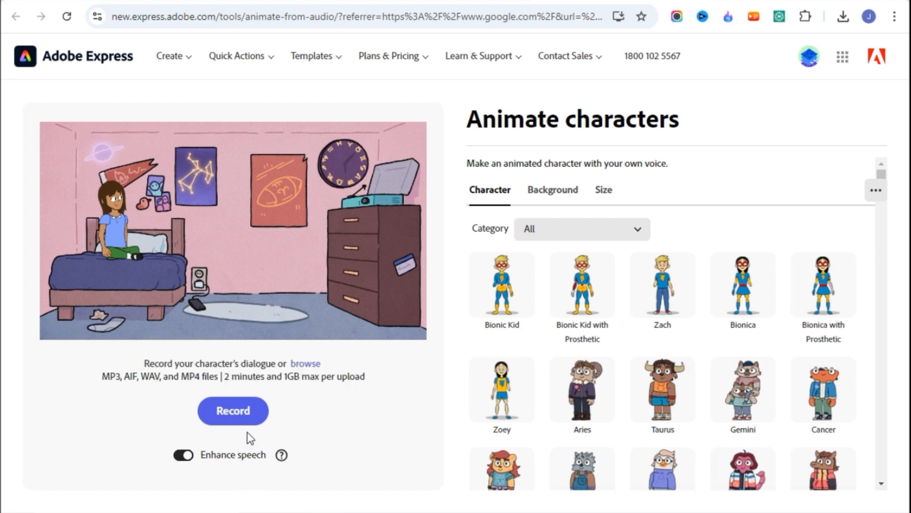
left_click(304, 363)
left_click(368, 169)
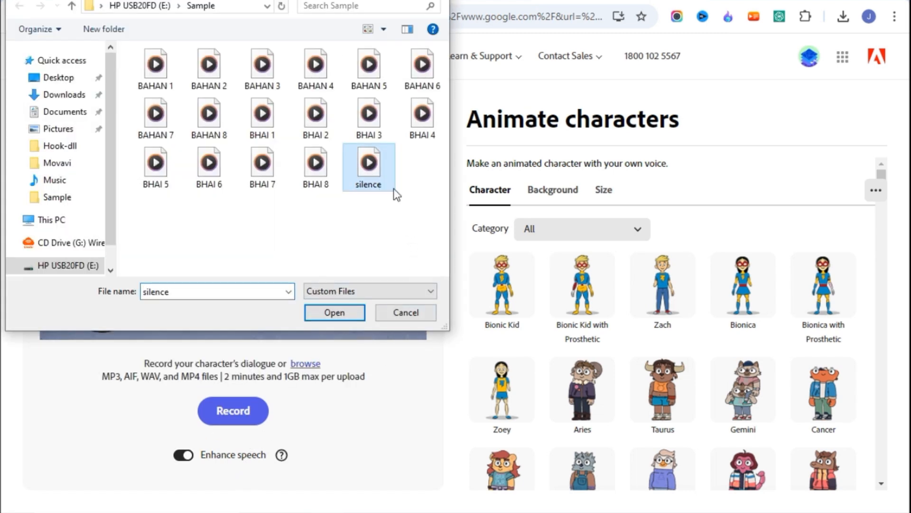
left_click(335, 313)
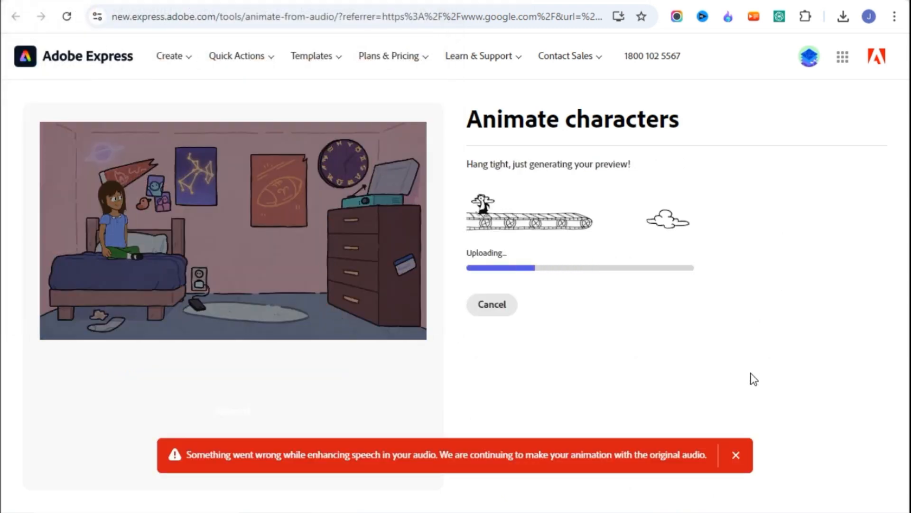
left_click(738, 454)
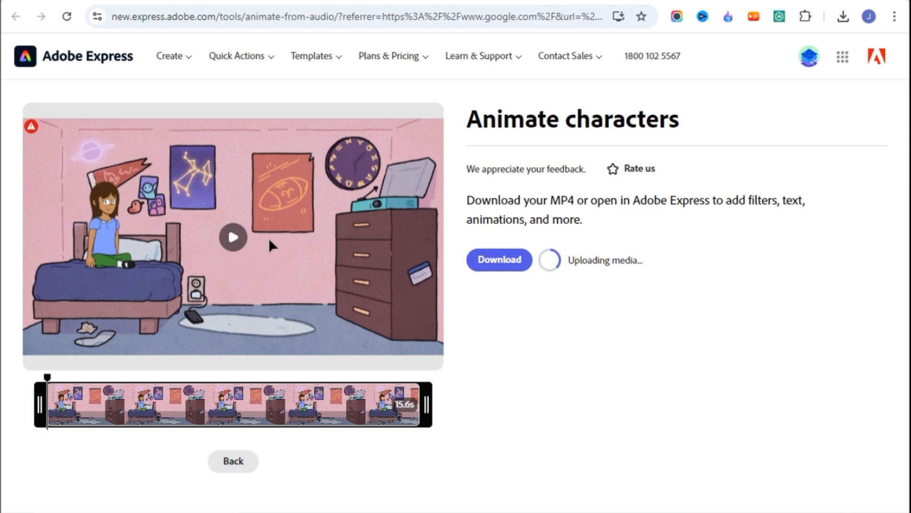
left_click(233, 237)
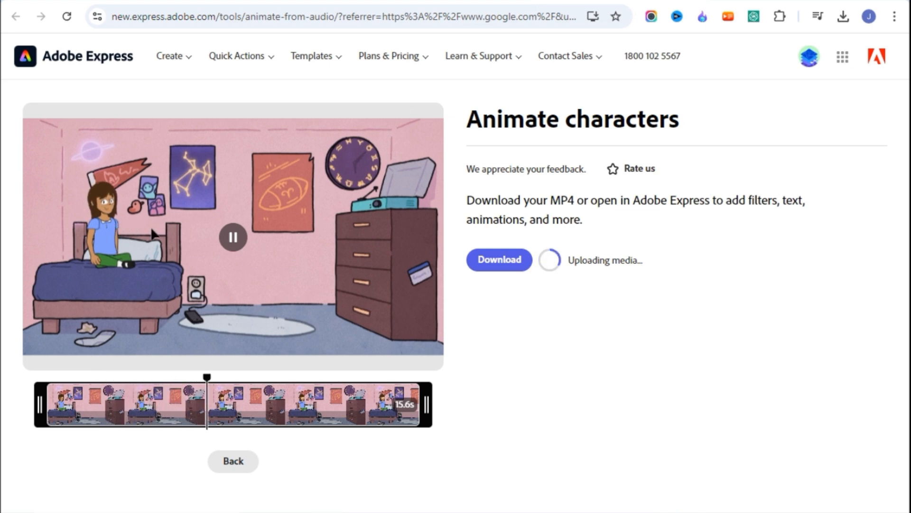
left_click(515, 266)
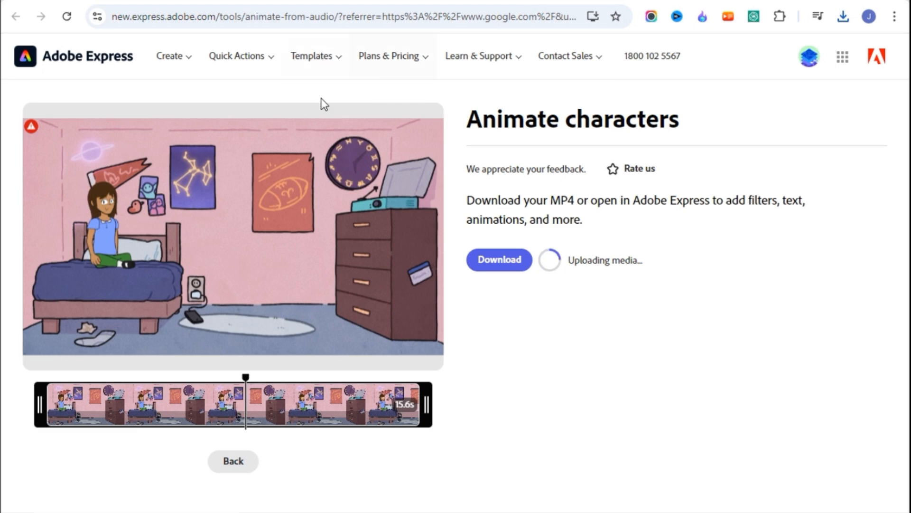
Step: Replace Izzy with the character Alex on the red sofa, scaled down and placed on the rug beside the dresser
left_click(233, 461)
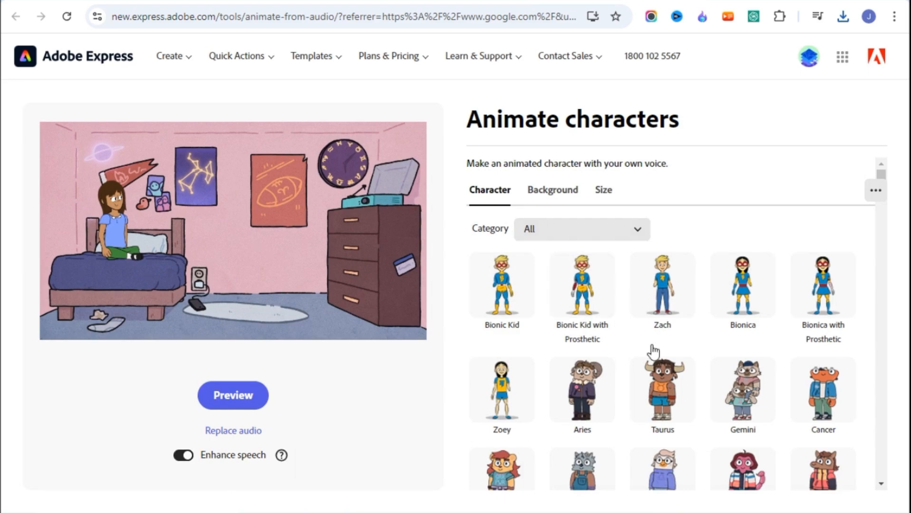
scroll(688, 379, "down", 10)
scroll(688, 378, "down", 15)
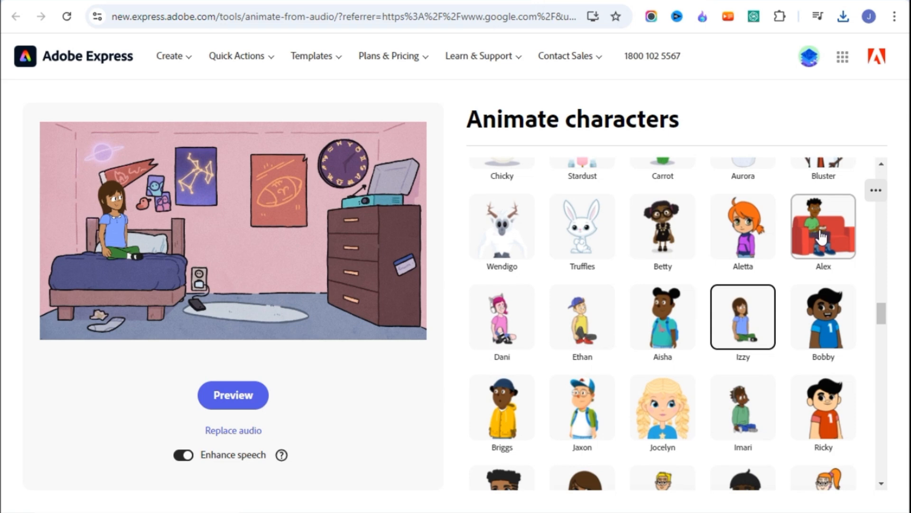
left_click(821, 236)
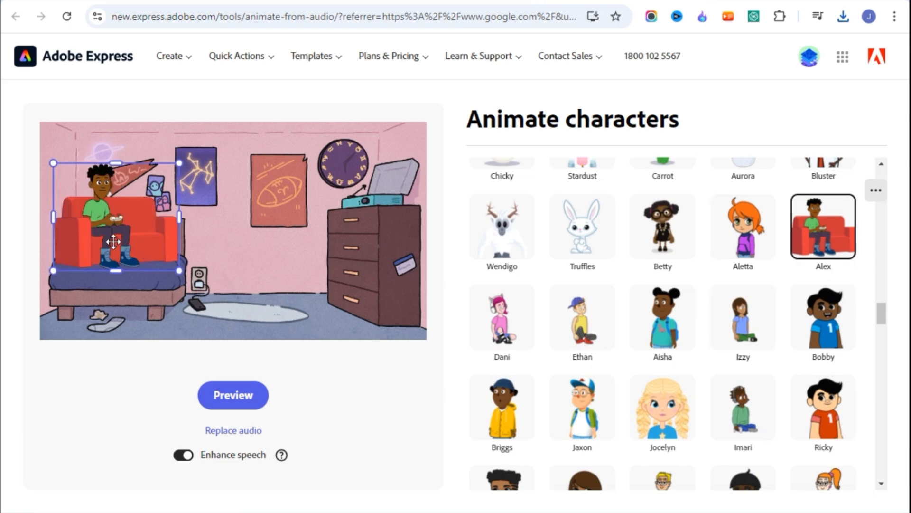
left_click_drag(113, 242, 288, 279)
left_click_drag(354, 200, 315, 233)
mouse_move(291, 287)
left_mouse_down()
mouse_move(299, 273)
mouse_move(299, 281)
left_mouse_up()
left_click_drag(324, 227, 330, 225)
left_click_drag(301, 272, 301, 278)
Step: Replace the audio with the BHAI 1 file, generate Alex's animation from it and download the video
left_click(240, 433)
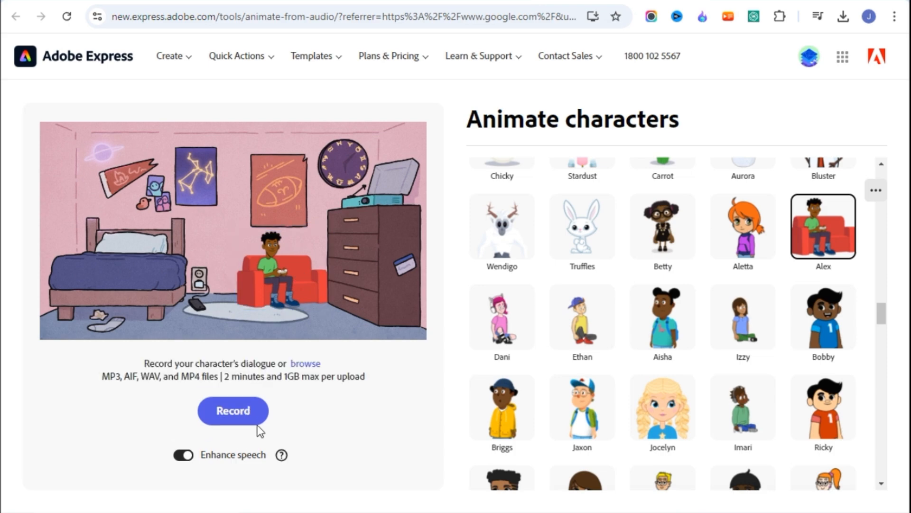
left_click(309, 366)
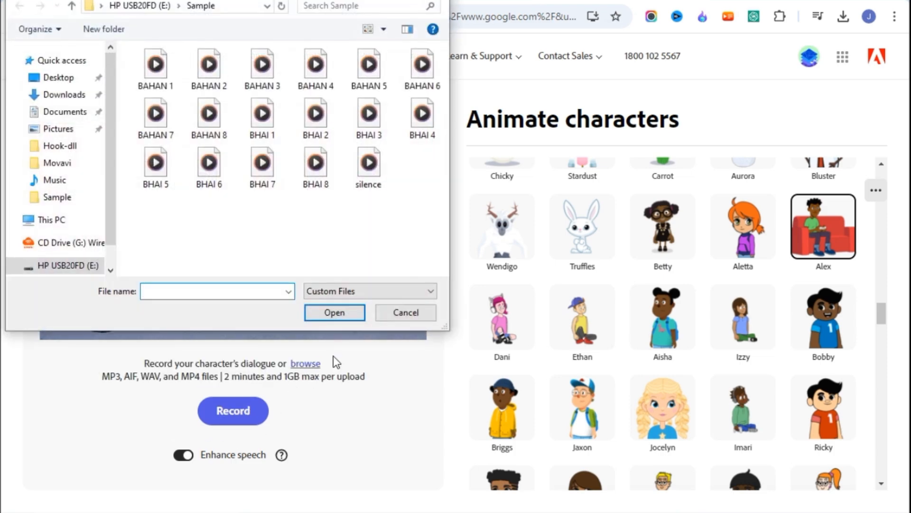
left_click(262, 116)
left_click(335, 313)
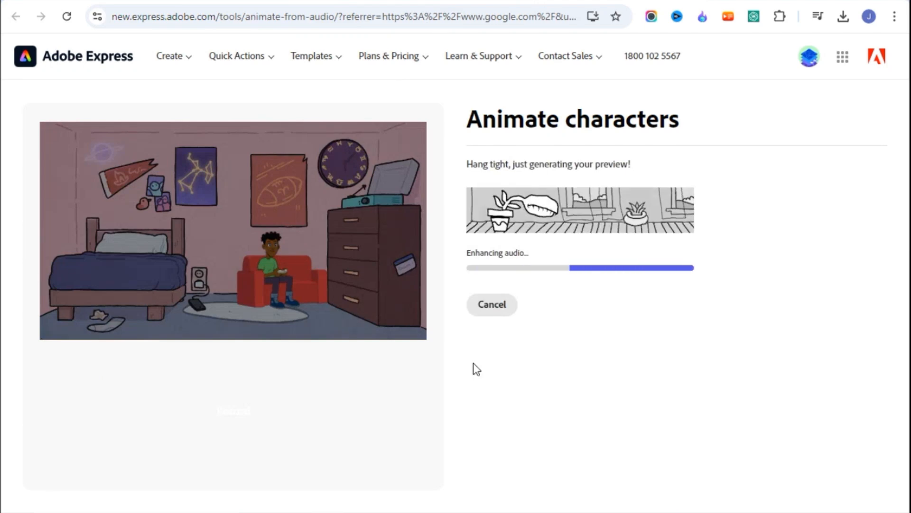
left_click(735, 455)
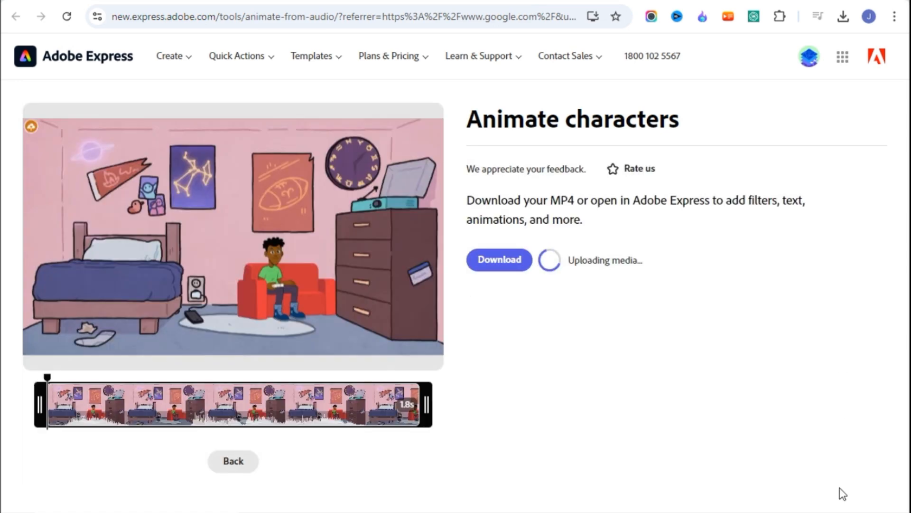
mouse_move(241, 262)
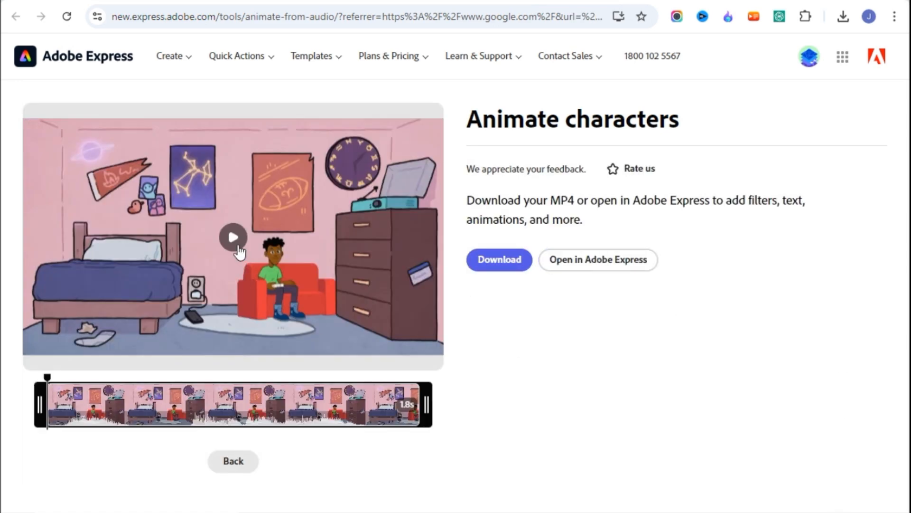
left_click(499, 267)
mouse_move(188, 188)
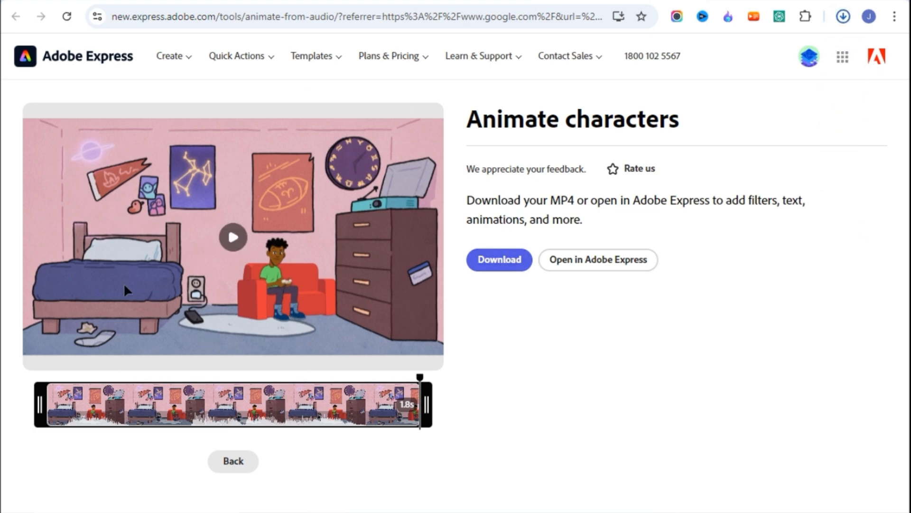
Step: Return to Alex's scene, replace the audio with the silence file, generate his non-speaking animation and download the video
left_click(306, 364)
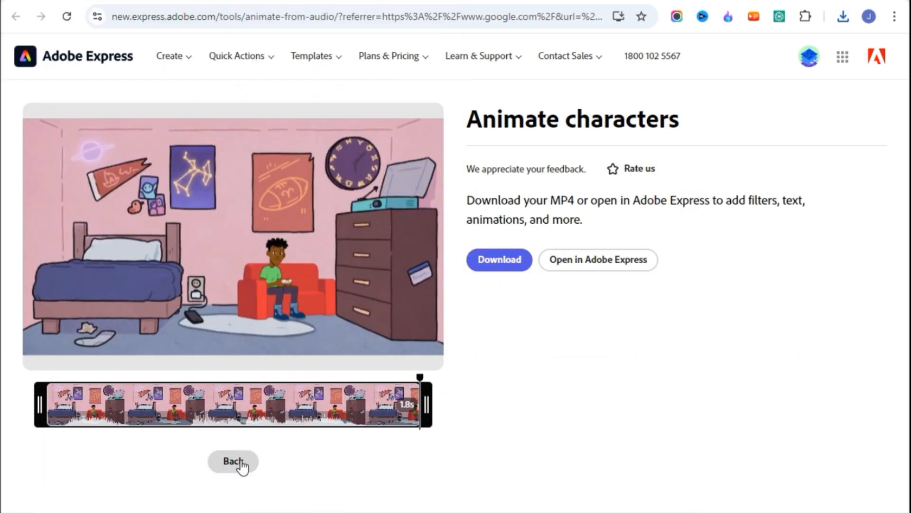
left_click(240, 461)
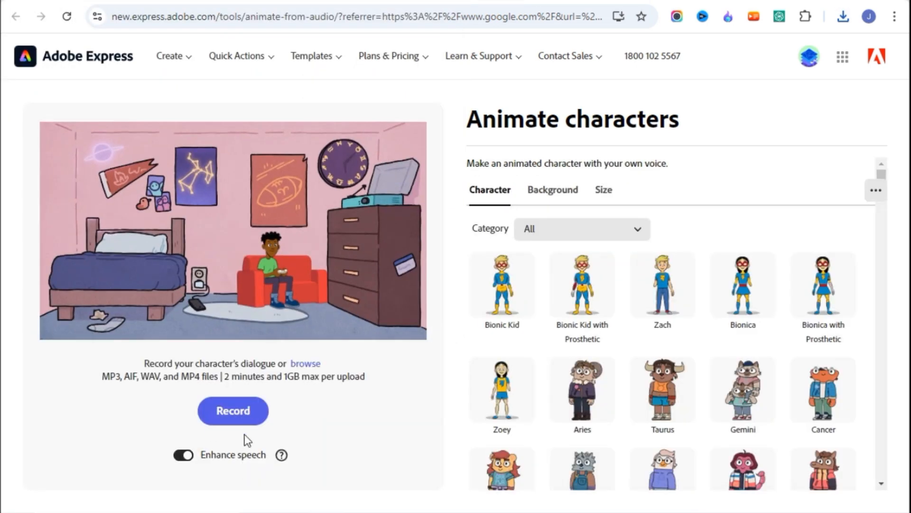
left_click(308, 362)
left_click(368, 166)
left_click(363, 317)
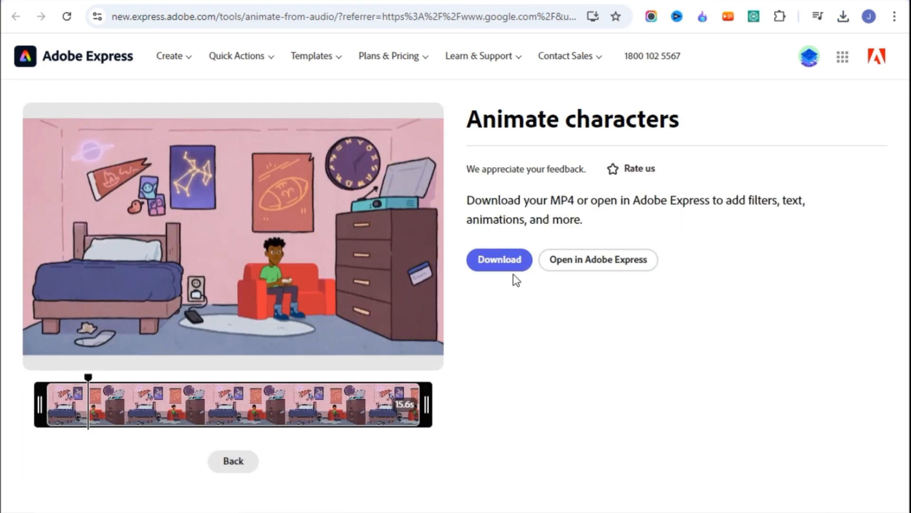
left_click(511, 264)
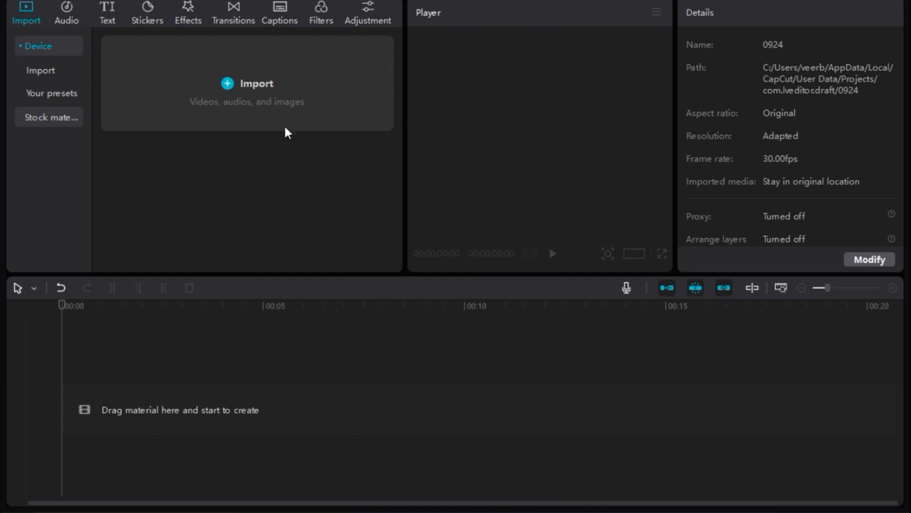
Step: Switch to CapCut and import all of today's downloaded BAHAN and BHAI videos, including the two silence clips
left_click(256, 84)
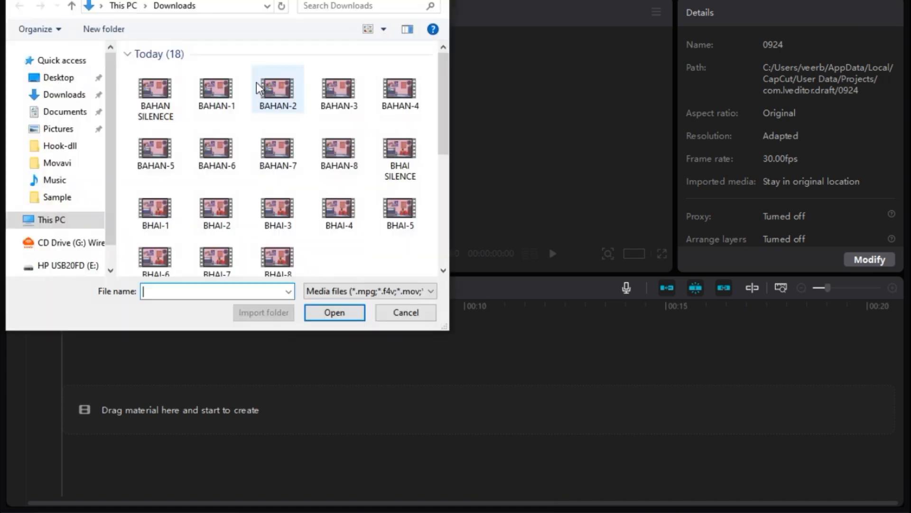
left_click(176, 95)
scroll(245, 207, "down", 2)
left_click(280, 152, "shift")
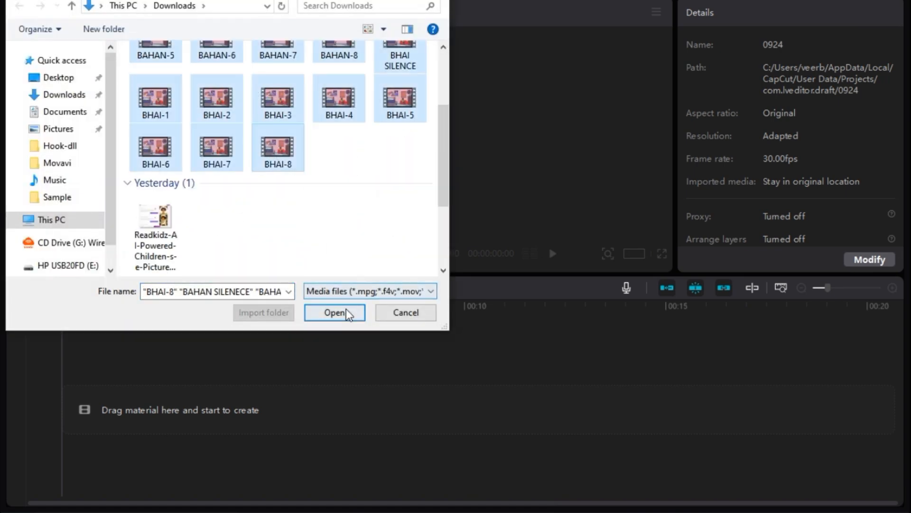
left_click(335, 312)
Step: Place the clips BHAI-1, BAHAN-1, BHAI-2 and BAHAN-2 one after another on the main track
left_click_drag(235, 123, 124, 401)
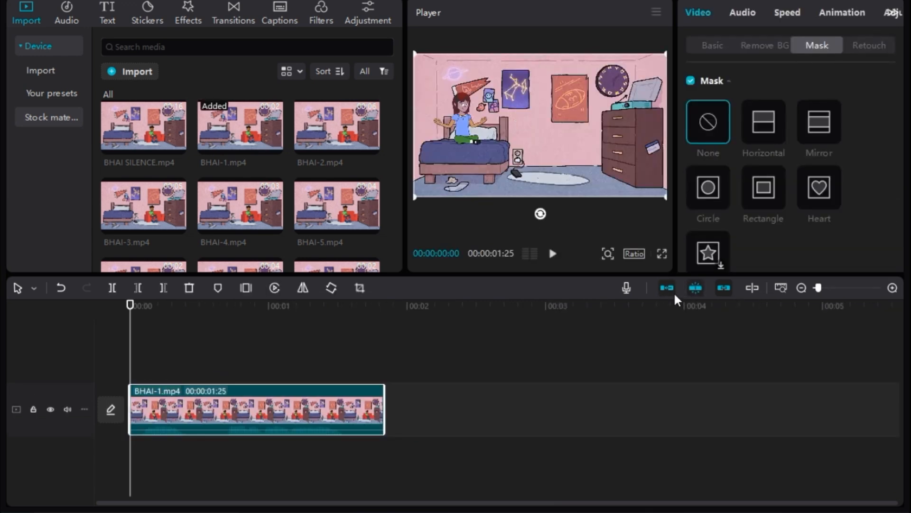
left_click_drag(819, 289, 815, 288)
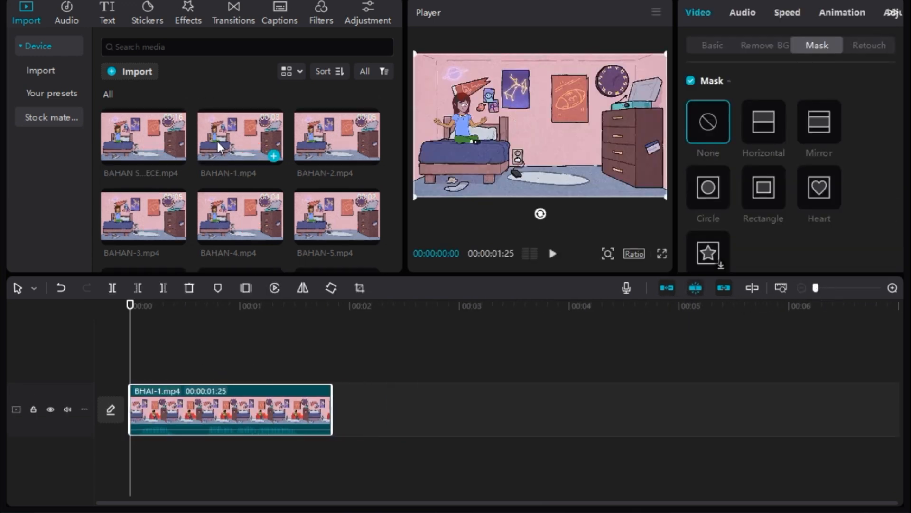
left_click_drag(218, 141, 350, 413)
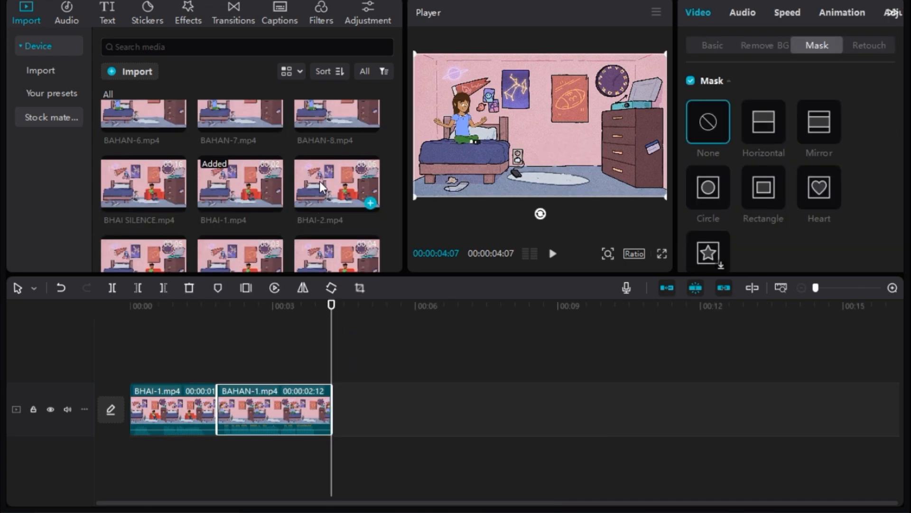
left_click_drag(320, 181, 347, 418)
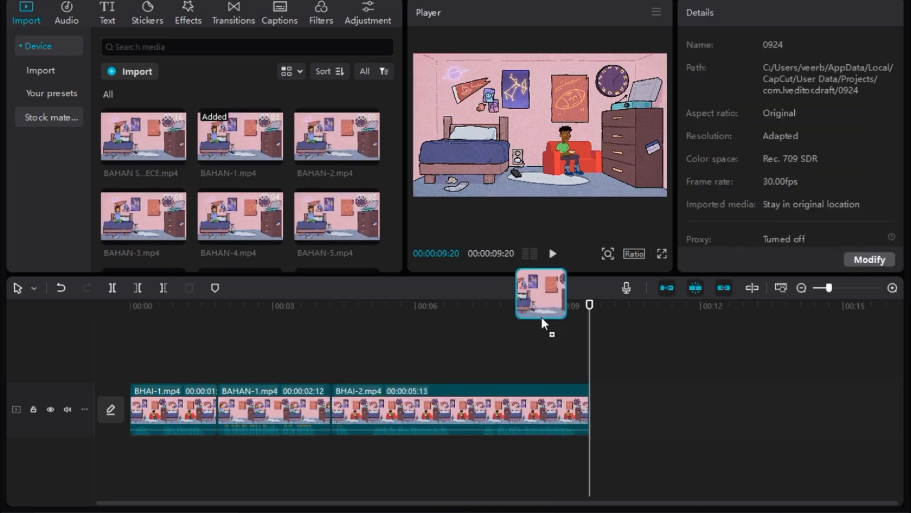
left_click_drag(546, 322, 592, 413)
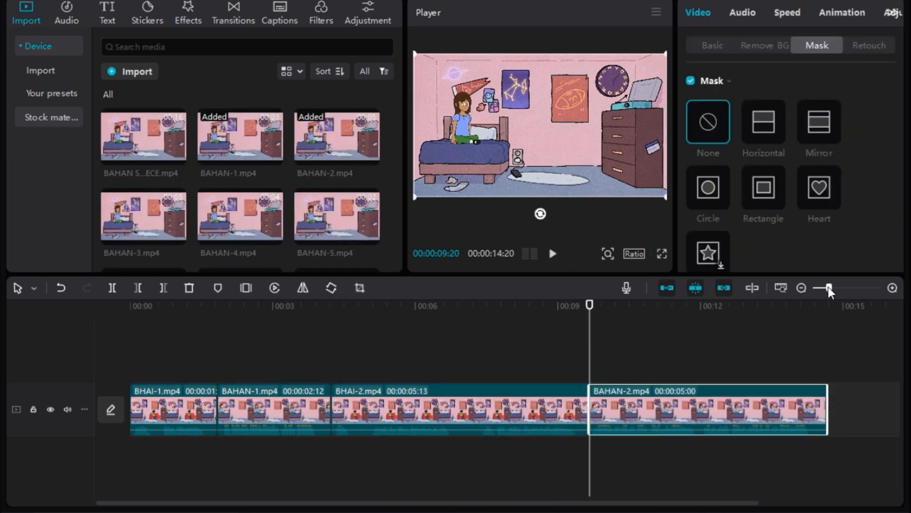
Step: Continue the main track with BHAI-3, BAHAN-3, BHAI-4, BAHAN-4 and BHAI-5 in dialogue order
left_click_drag(830, 291, 815, 291)
left_click(332, 305)
left_click_drag(144, 200, 346, 398)
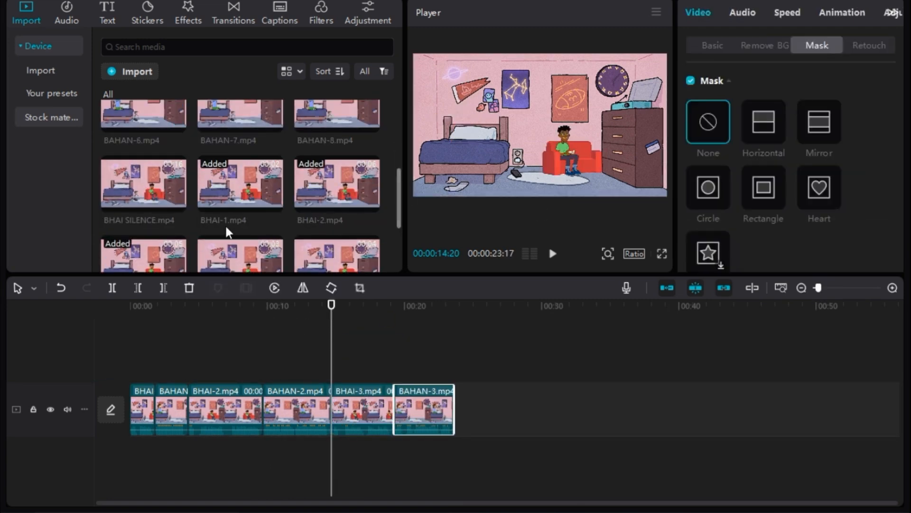
left_click_drag(224, 230, 459, 417)
scroll(243, 209, "down", 3)
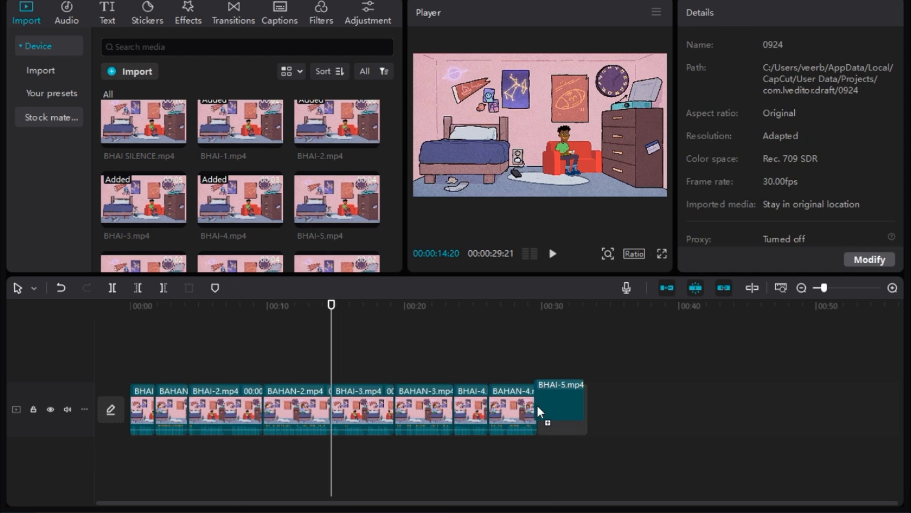
left_click_drag(540, 407, 541, 408)
Step: Append BAHAN-5, BHAI-6 and BAHAN-6 after BHAI-5 on the main track
scroll(330, 129, "down", 2)
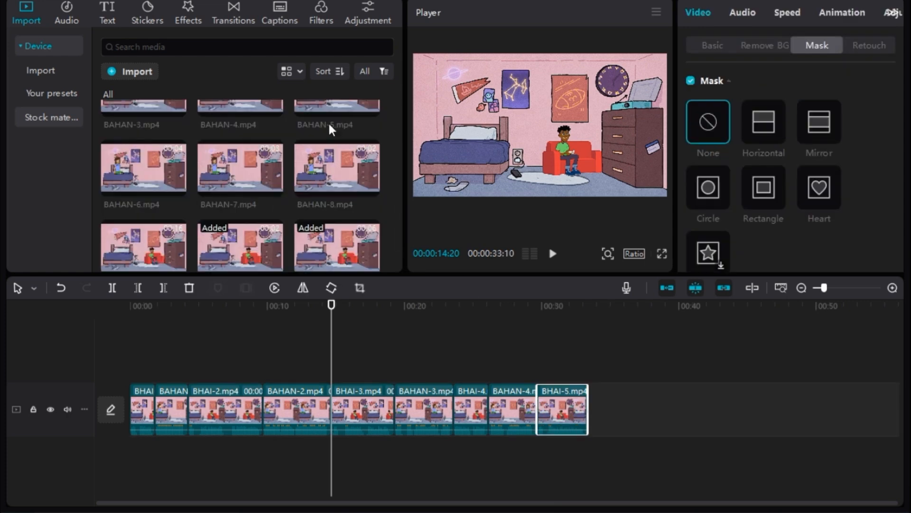
scroll(243, 185, "down", 3)
left_click_drag(274, 204, 611, 408)
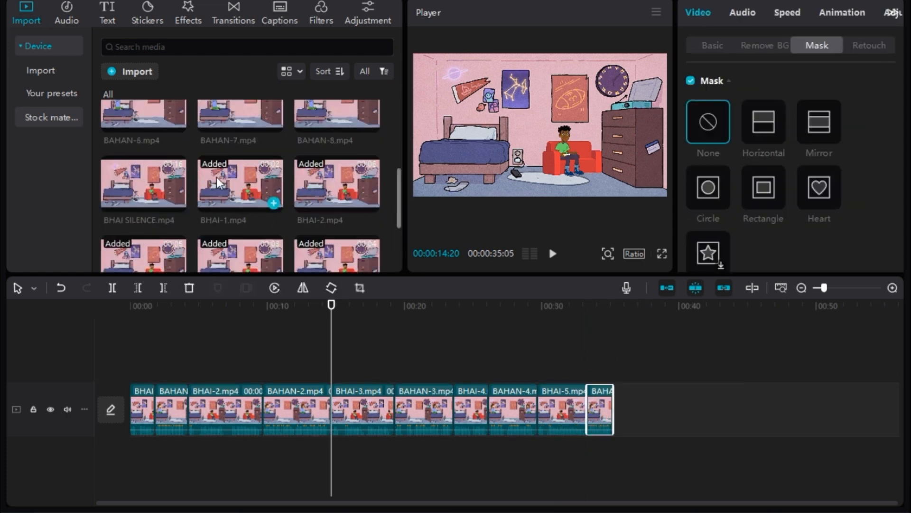
left_click(523, 319)
left_click_drag(291, 211, 642, 408)
left_click(636, 382)
Step: Complete the conversation on the main track by appending BHAI-7, BAHAN-7, BHAI-8 and BAHAN-8
scroll(187, 211, "down", 4)
left_click_drag(242, 219, 695, 408)
scroll(342, 199, "up", 3)
left_click_drag(251, 185, 743, 408)
scroll(256, 219, "down", 4)
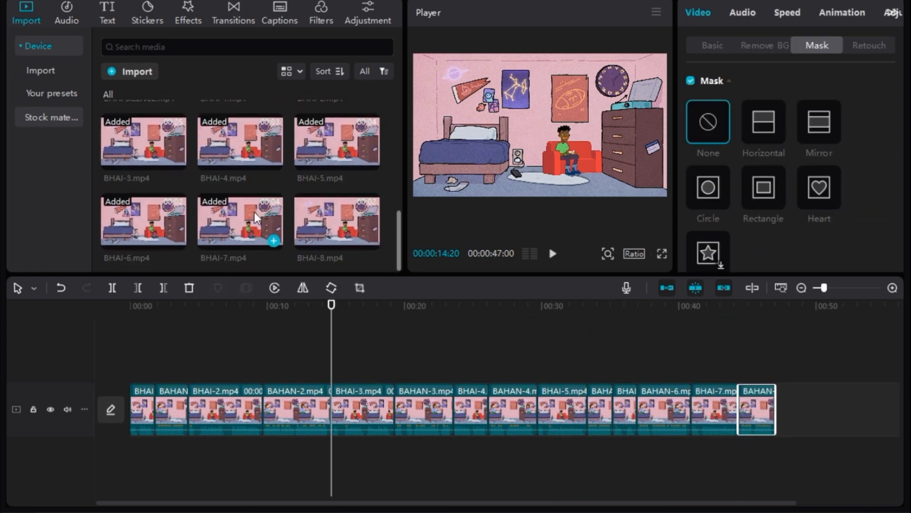
left_click_drag(334, 220, 783, 409)
scroll(332, 199, "up", 3)
left_click_drag(335, 121, 807, 413)
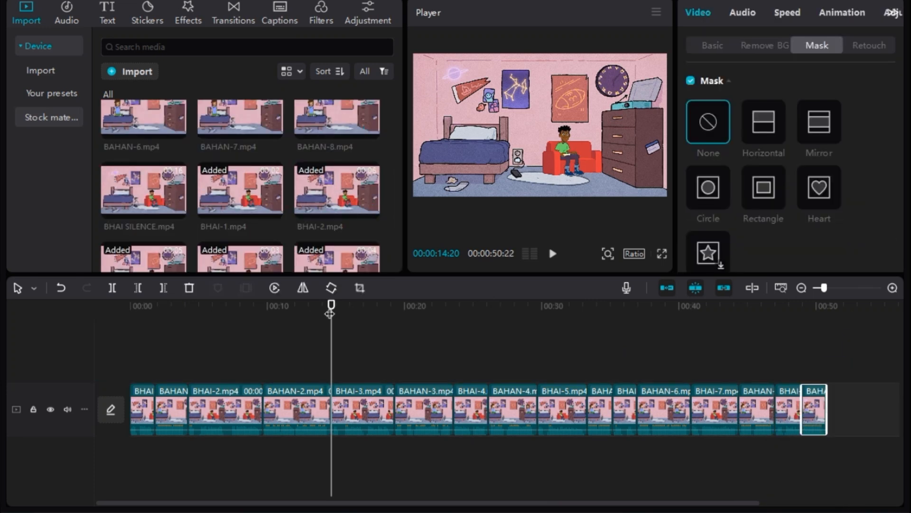
Step: Play the assembled conversation from the start and check which character appears in the brother's and sister's clips
left_click_drag(330, 313, 4, 287)
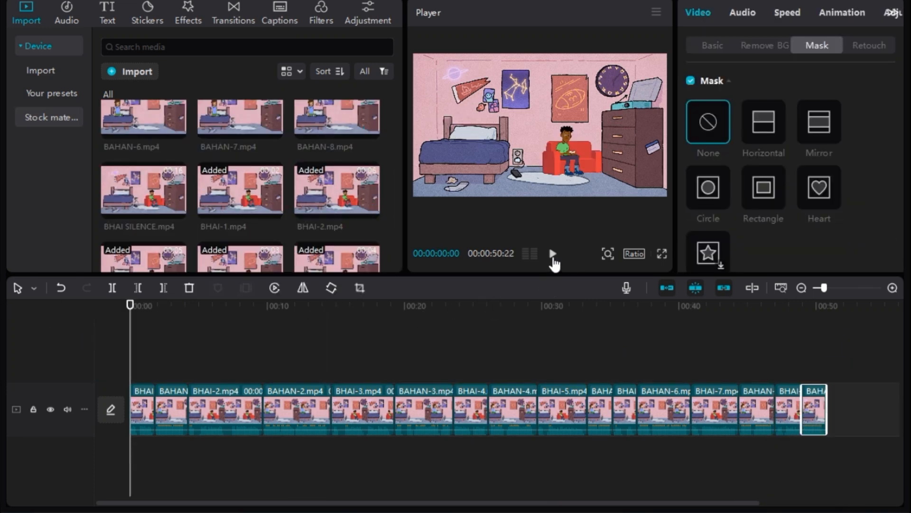
left_click(554, 256)
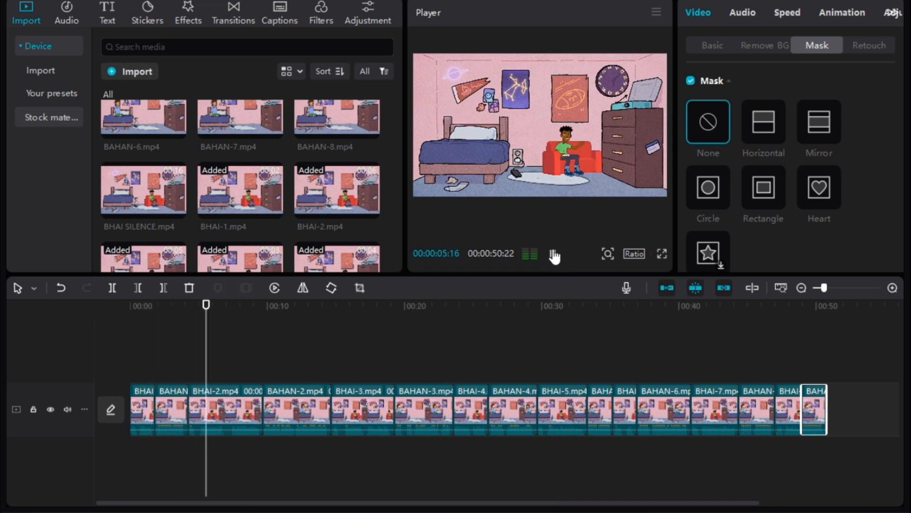
left_click(550, 256)
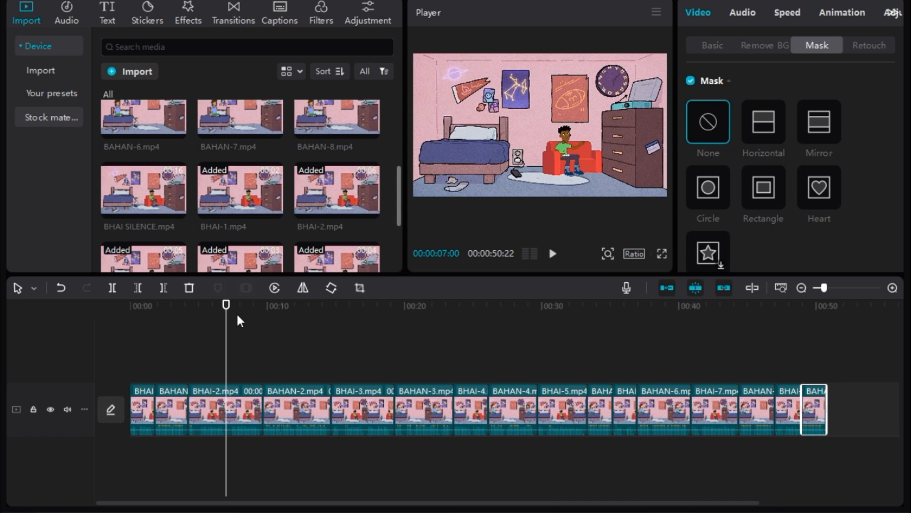
left_click_drag(237, 321, 176, 319)
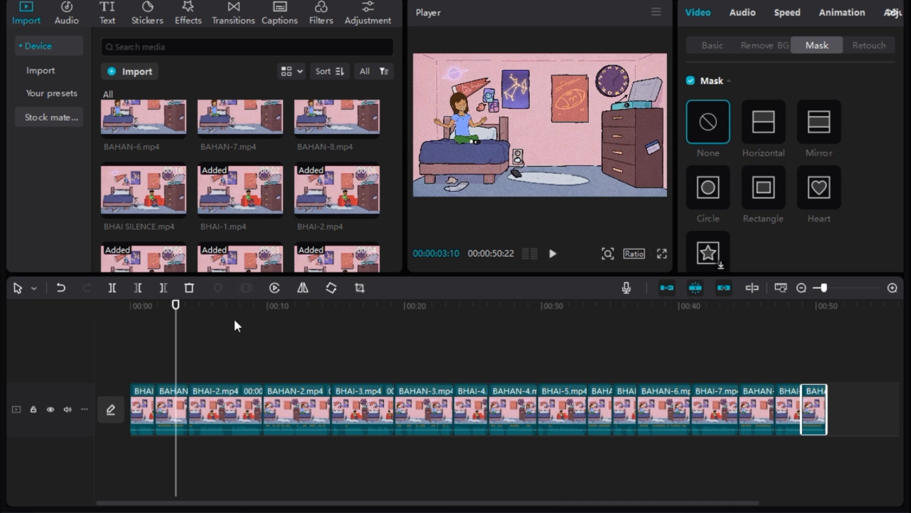
mouse_move(174, 323)
left_mouse_down()
mouse_move(134, 323)
mouse_move(171, 335)
left_mouse_up()
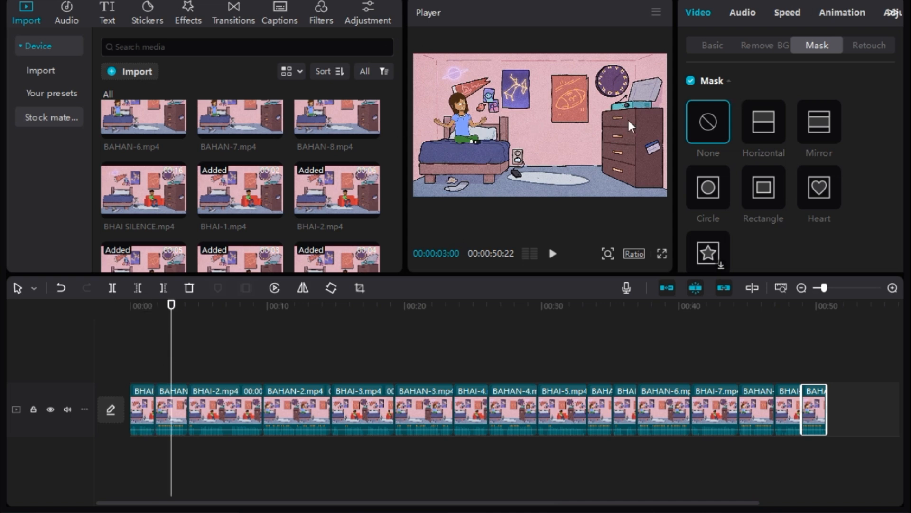
left_click_drag(181, 332, 75, 327)
Step: Overlay the BAHAN SILENECE clip above BHAI-1 from the start of the timeline and trim it to BHAI-1's end
scroll(235, 177, "down", 3)
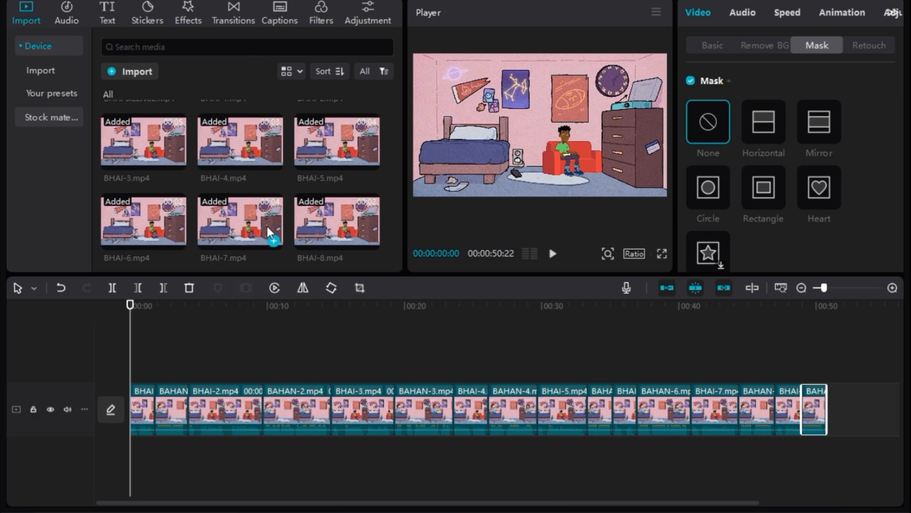
scroll(266, 226, "up", 5)
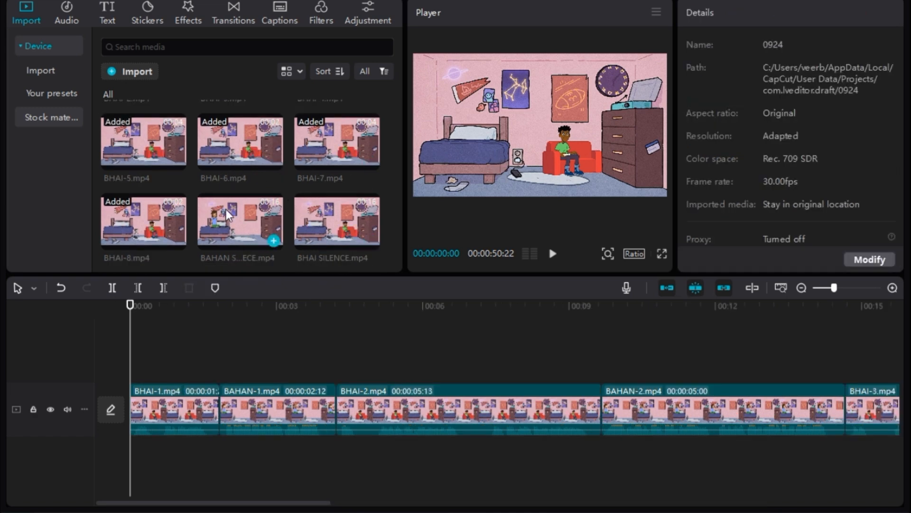
left_click_drag(226, 209, 130, 361)
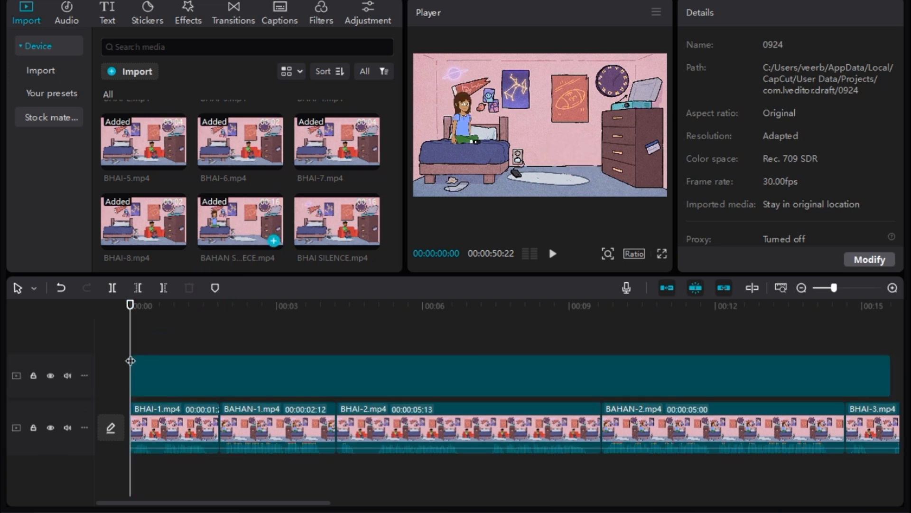
left_click(221, 340)
key("w")
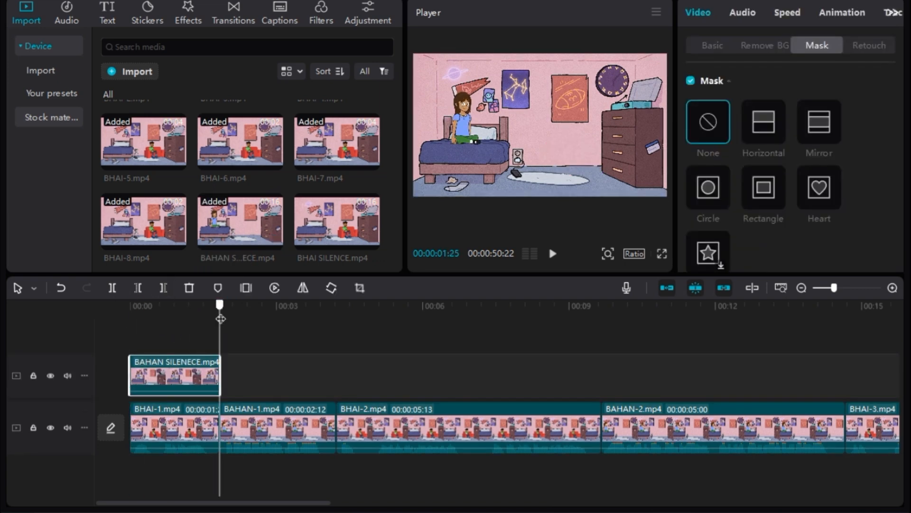
Step: Apply a Horizontal mask to the BAHAN SILENECE overlay and rotate it upright to show the sister beside the brother
left_click_drag(220, 318, 130, 325)
left_click(161, 375)
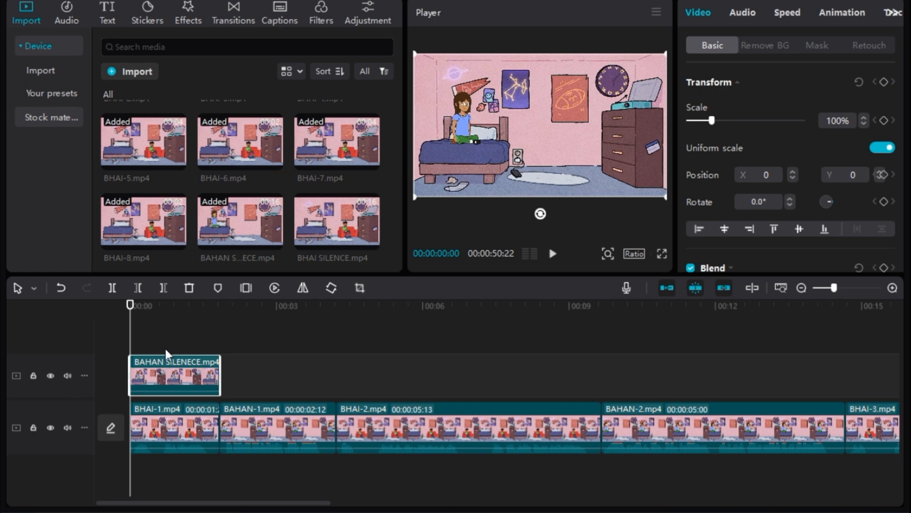
left_click(814, 46)
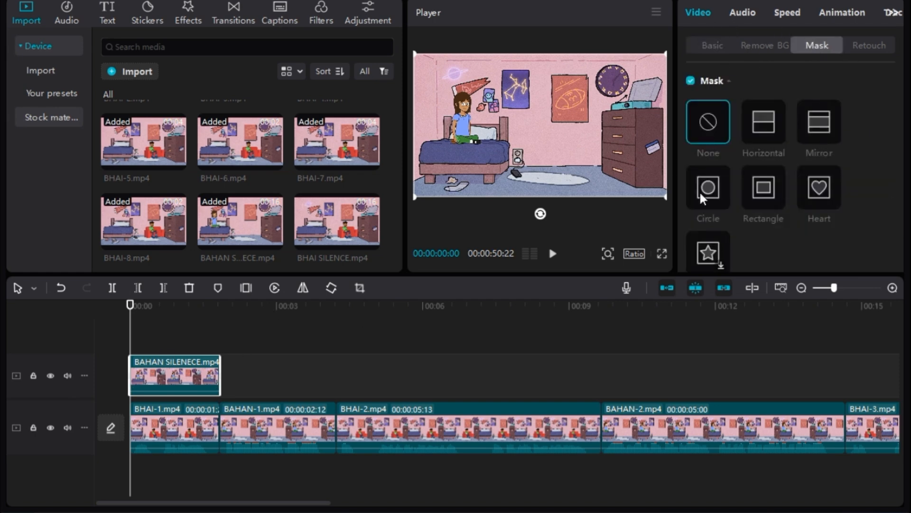
left_click(762, 124)
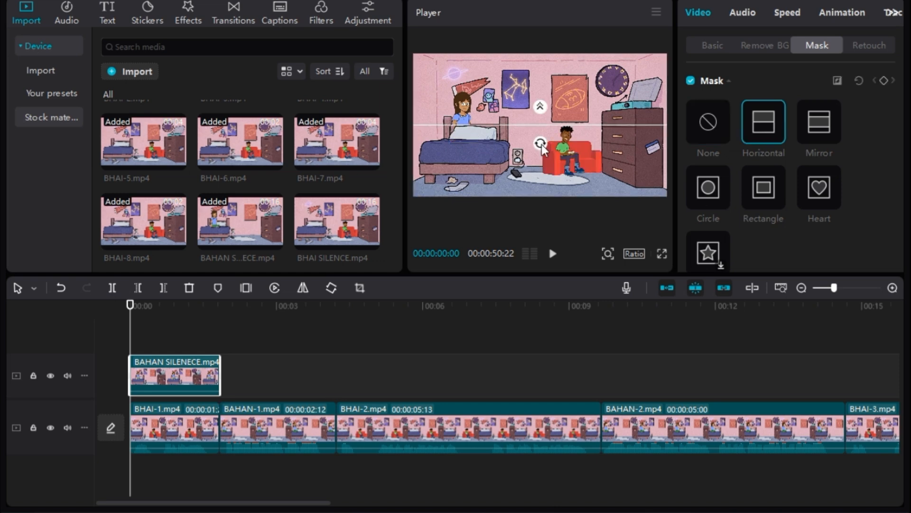
left_click_drag(539, 145, 590, 131)
left_click(185, 341)
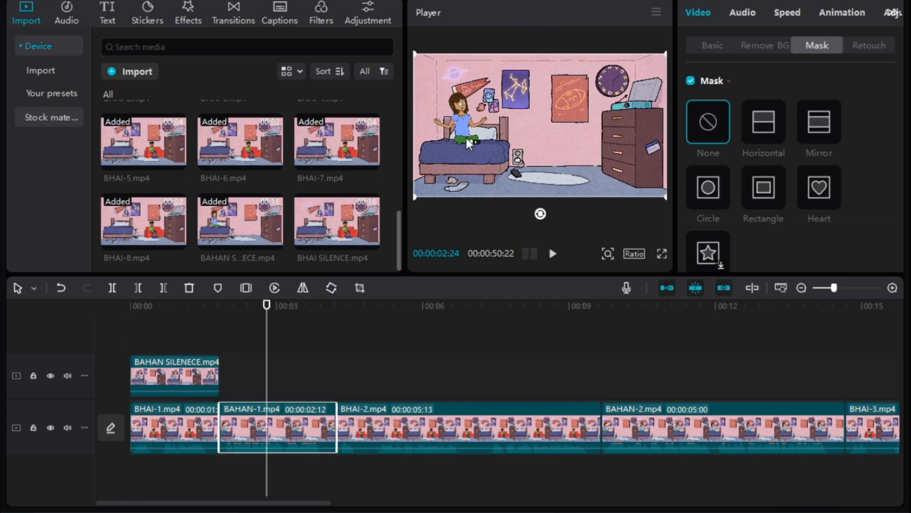
Step: Overlay the BHAI SILENCE clip above BAHAN-1 from that clip's start and cut off everything past BAHAN-1's end
left_click_drag(278, 309, 223, 322)
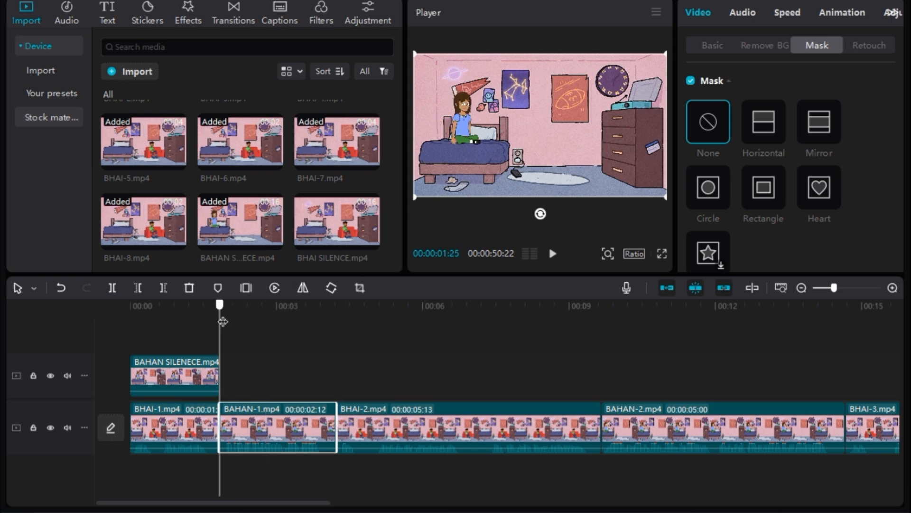
left_click_drag(324, 218, 222, 371)
left_click_drag(221, 324, 338, 365)
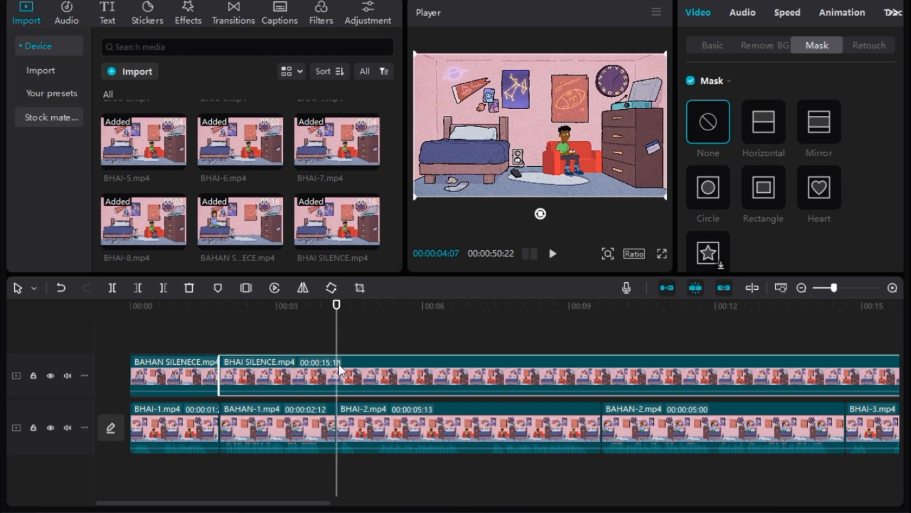
left_click(163, 288)
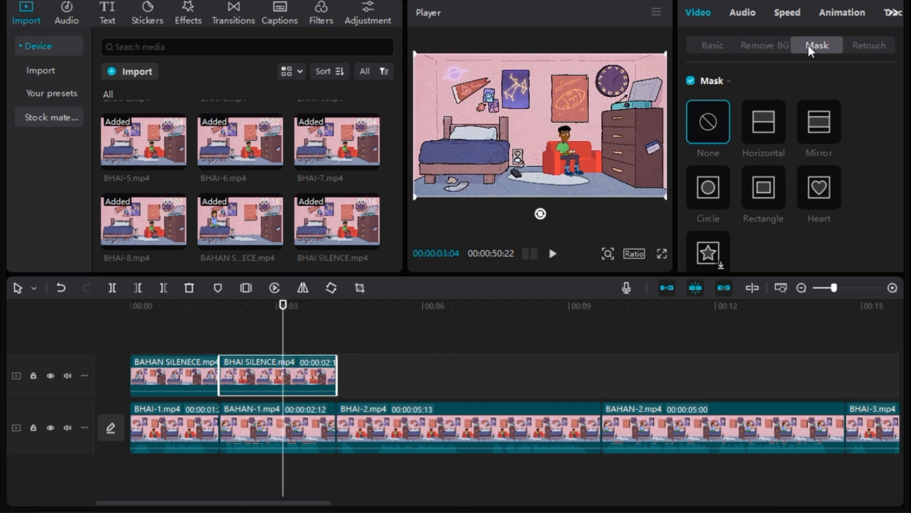
Step: Apply a Horizontal mask to the BHAI SILENCE overlay and rotate it to 90° to show the brother beside the sister
left_click(761, 115)
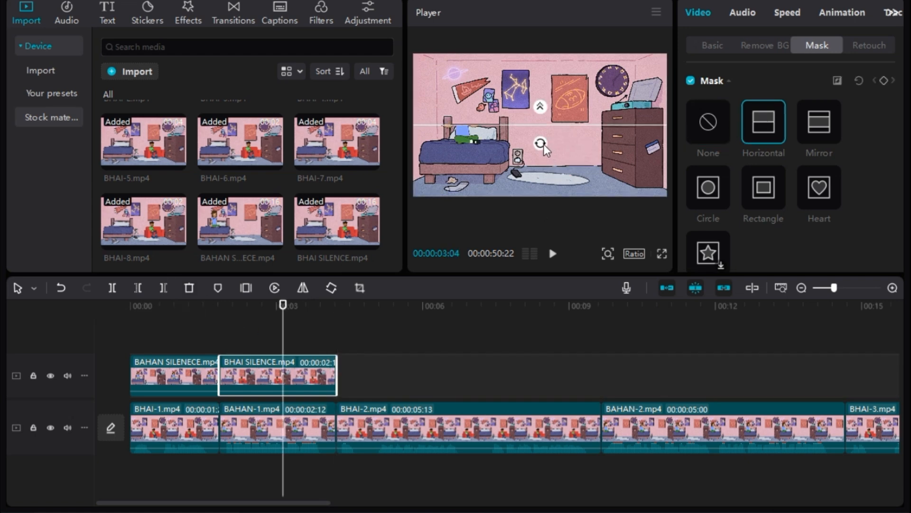
left_click_drag(543, 144, 511, 129)
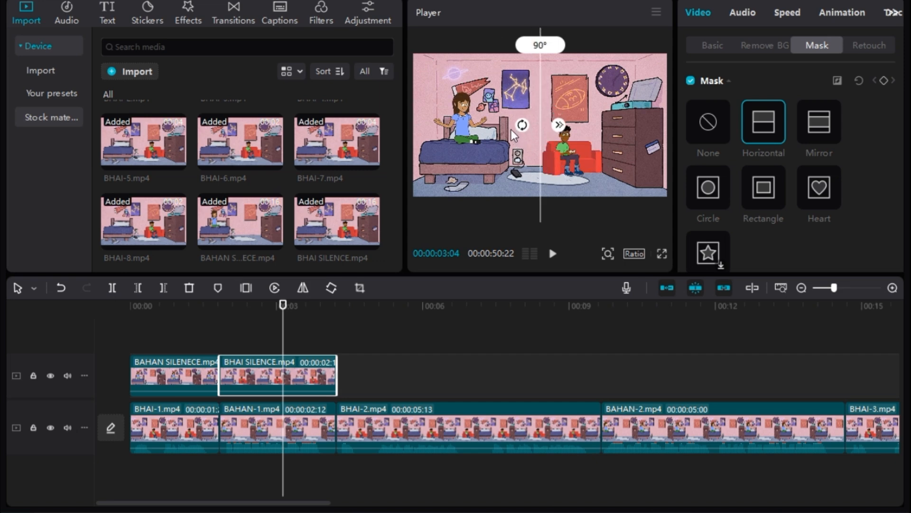
Step: Copy the masked BAHAN SILENECE overlay above BHAI-2 from that clip's start and extend it to BHAI-2's end
left_click_drag(289, 307, 120, 309)
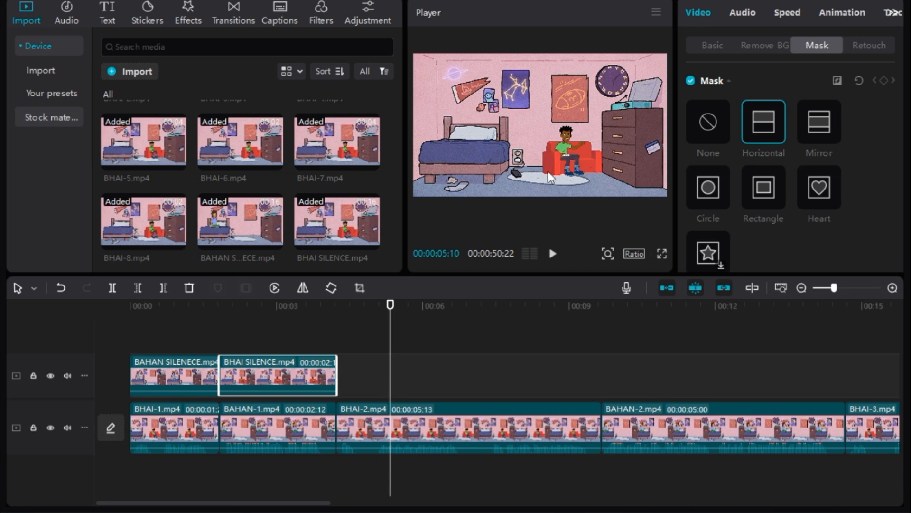
left_click(149, 345)
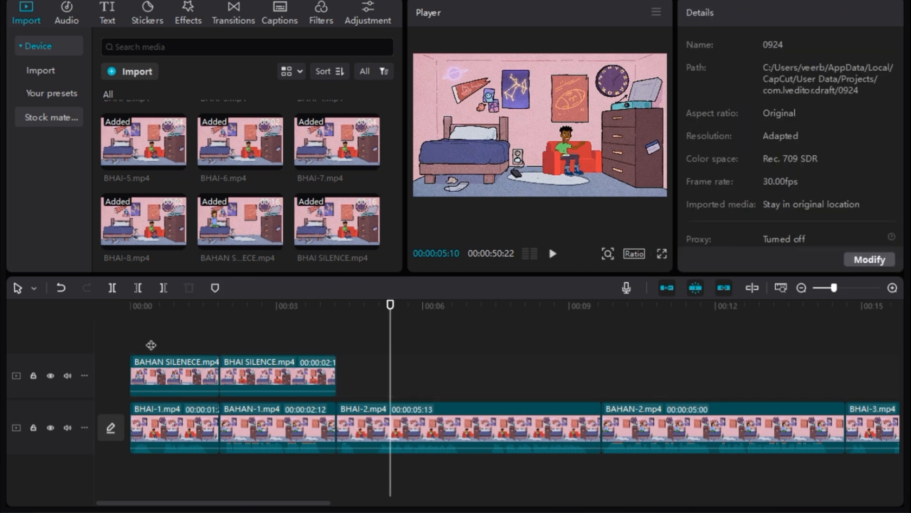
left_click(157, 372)
left_click_drag(155, 312, 335, 356)
key("ctrl+v")
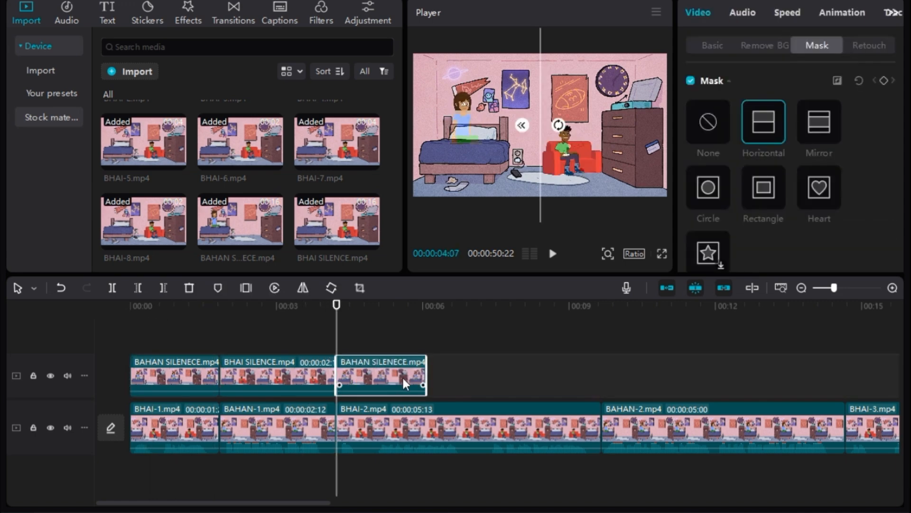
left_click_drag(426, 372, 601, 385)
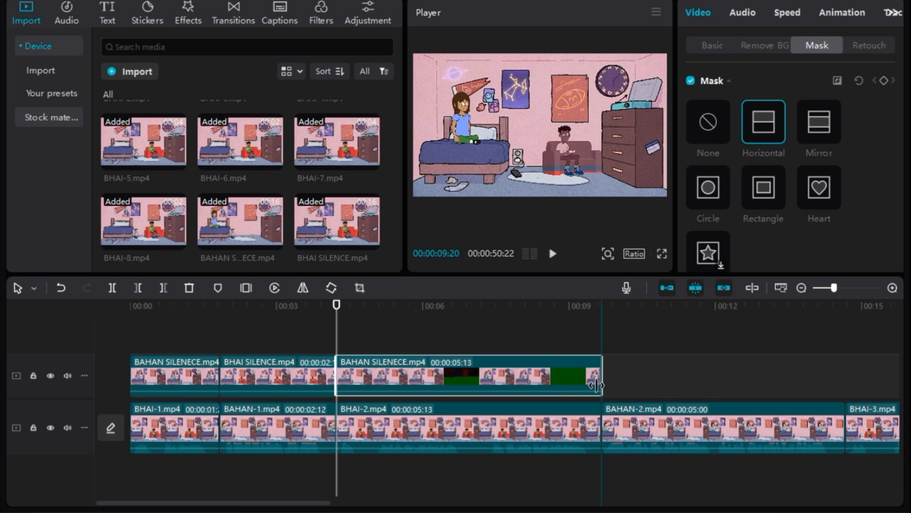
Step: Copy the masked BHAI SILENCE overlay above BAHAN-2 from that clip's start and extend it to BAHAN-2's end
left_click(631, 431)
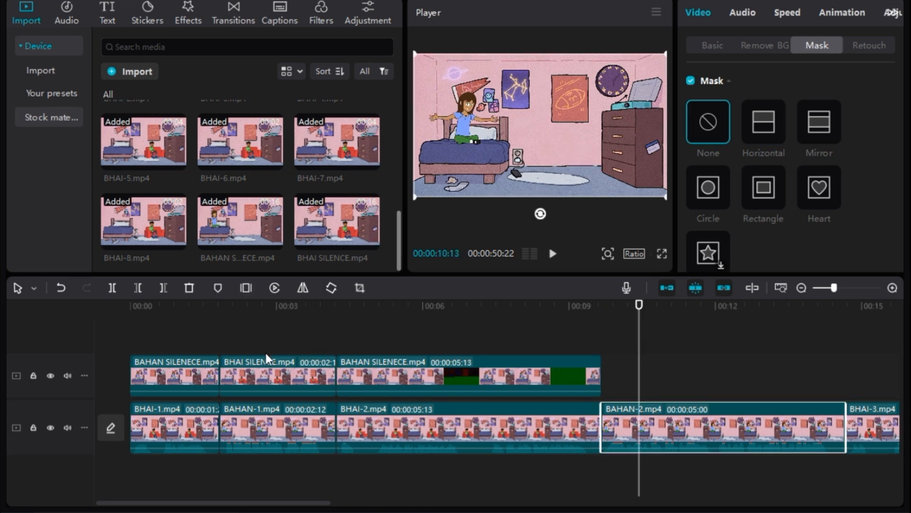
left_click(260, 375)
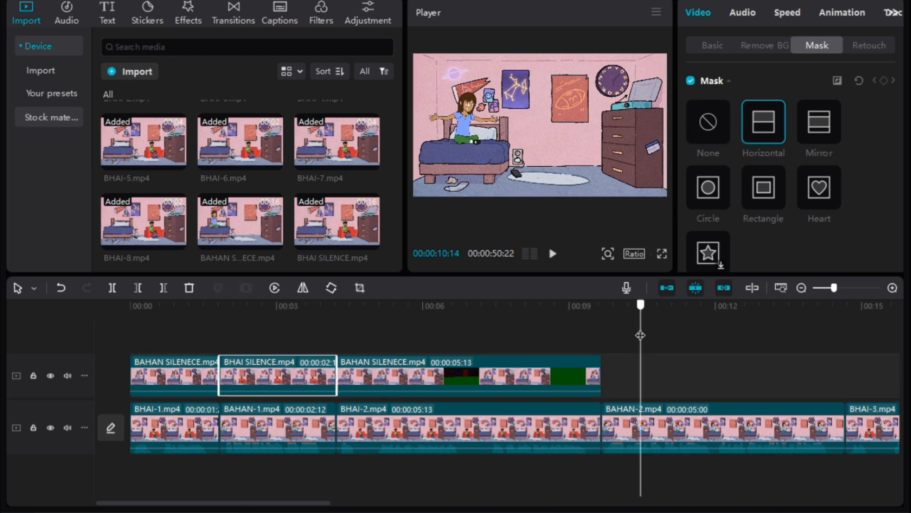
left_click_drag(640, 335, 600, 339)
key("ctrl+v")
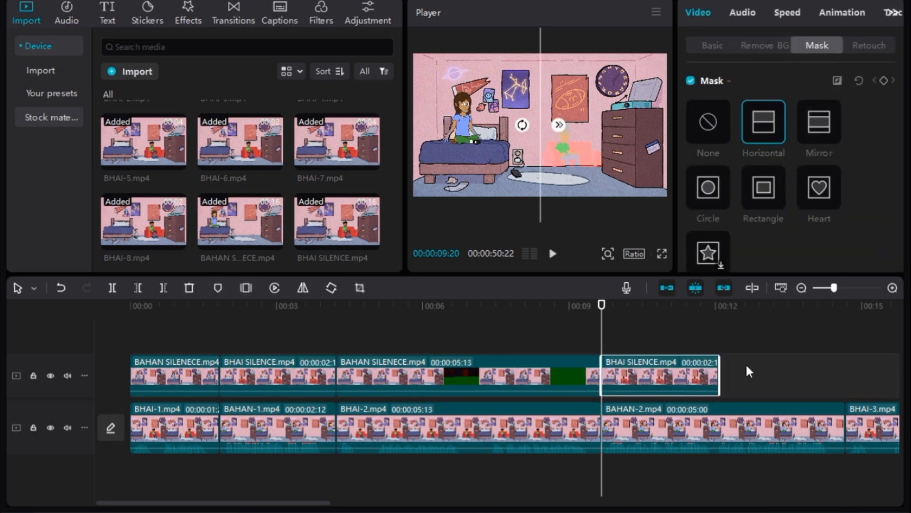
left_click_drag(718, 372, 800, 373)
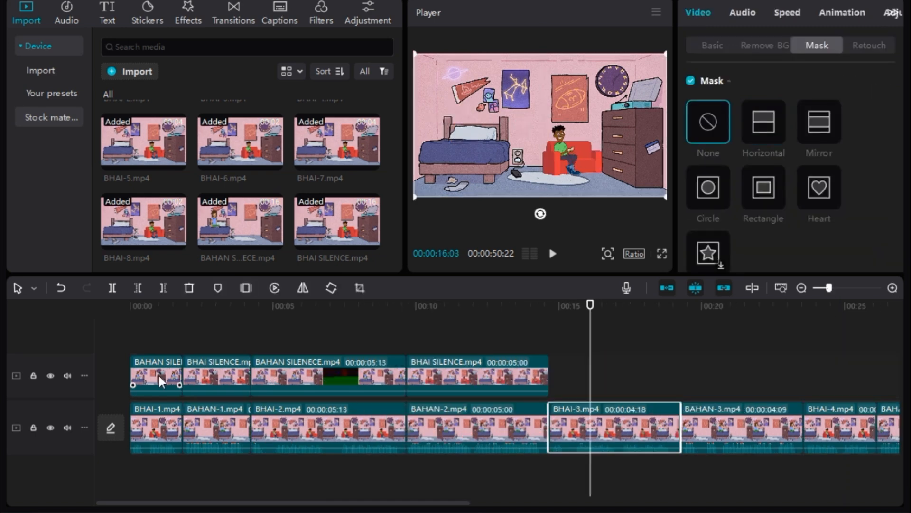
Step: Place masked copies of BAHAN SILENECE above BHAI-3 and BHAI SILENCE above BAHAN-3, each matched to the length of the clip below
key("ctrl+v")
left_click(216, 375)
left_click_drag(550, 335, 681, 335)
key("ctrl+v")
left_click_drag(746, 372, 803, 372)
Step: Continue copying the masked silent overlays above the remaining conversation clips from BHAI-4 on, fitting each to its clip
scroll(301, 324, "down", 5)
left_click(138, 374)
left_click_drag(293, 336, 349, 336)
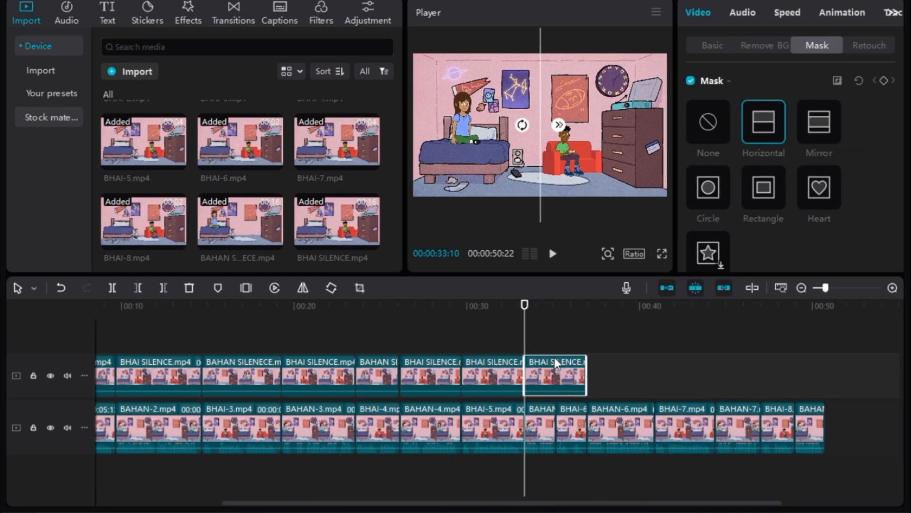
Step: Play the combined conversation from the start of the timeline to check both characters together
key("Home")
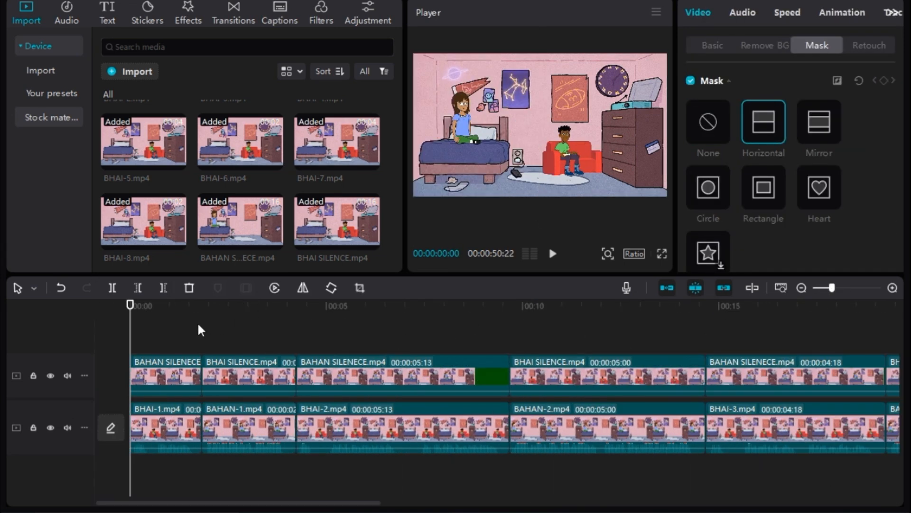
left_click(164, 333)
left_click(124, 323)
left_click(553, 254)
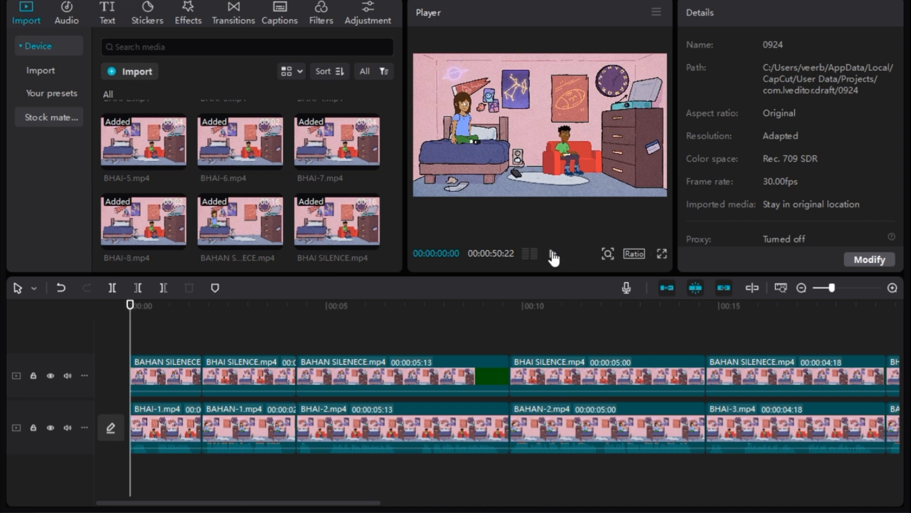
left_click(553, 253)
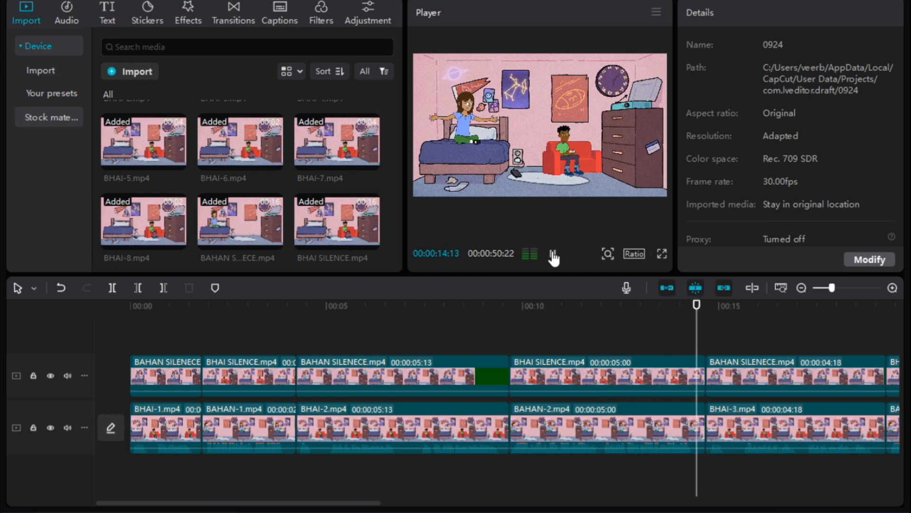
Step: Export the video as 0924.mp4 at 1080P, with the H.264 codec and 30fps
key("ctrl+e")
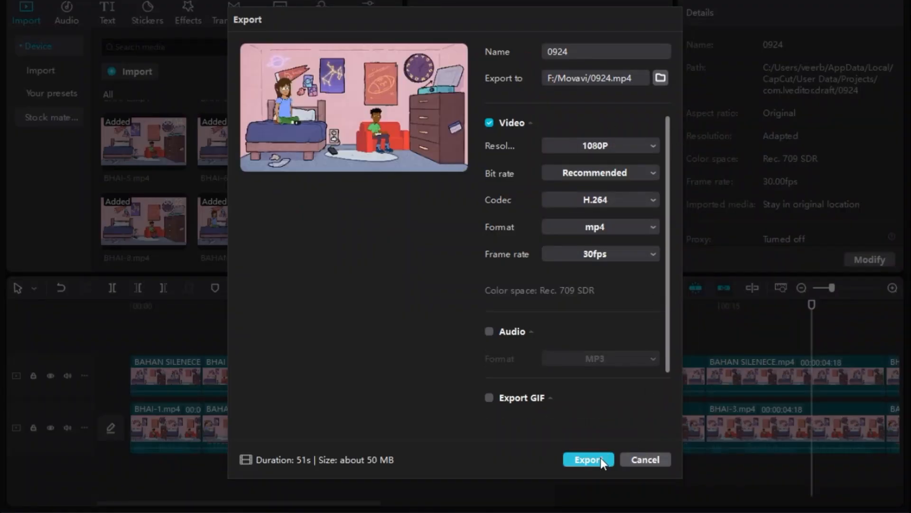
left_click(589, 459)
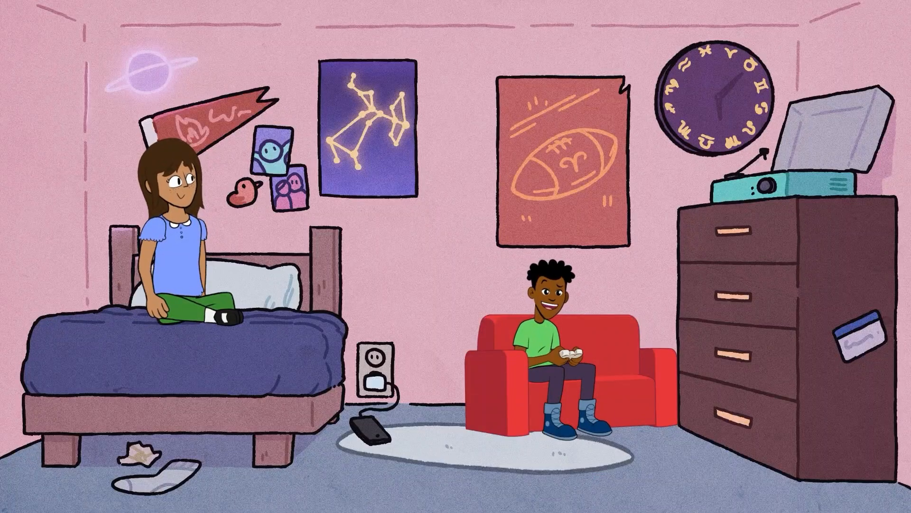